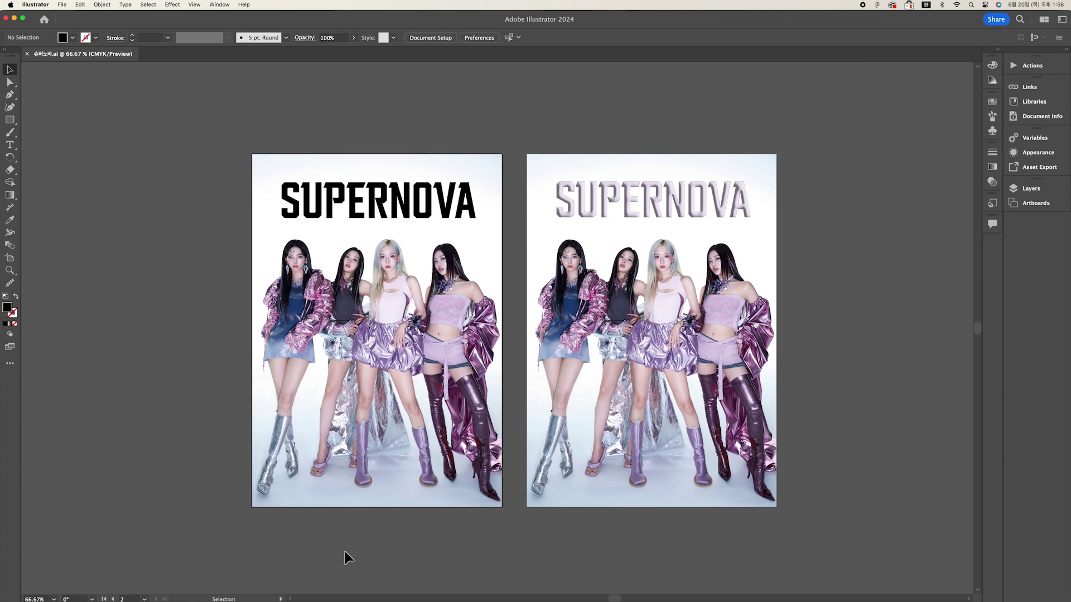
scroll(344, 558, "right", 1)
left_click(416, 203)
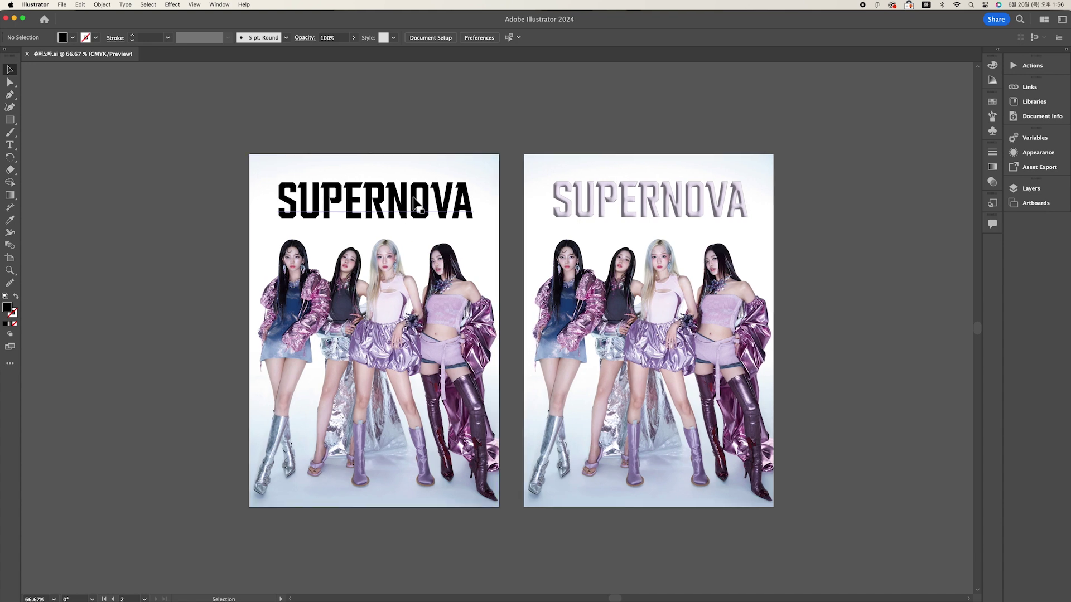
left_click(593, 202)
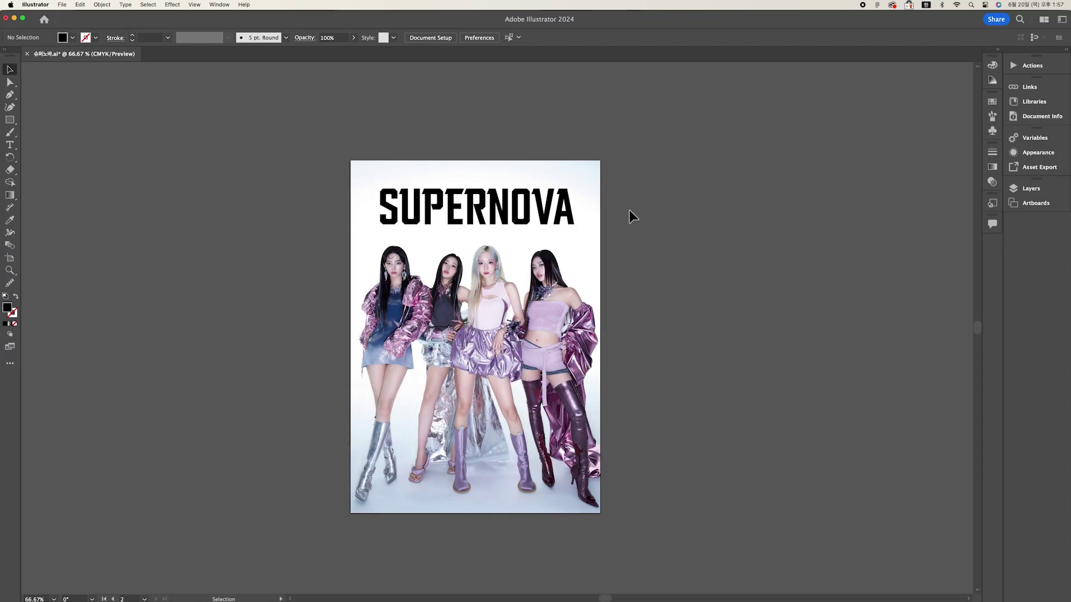
Convert the SUPERNOVA title text to outlines.
left_click(421, 204)
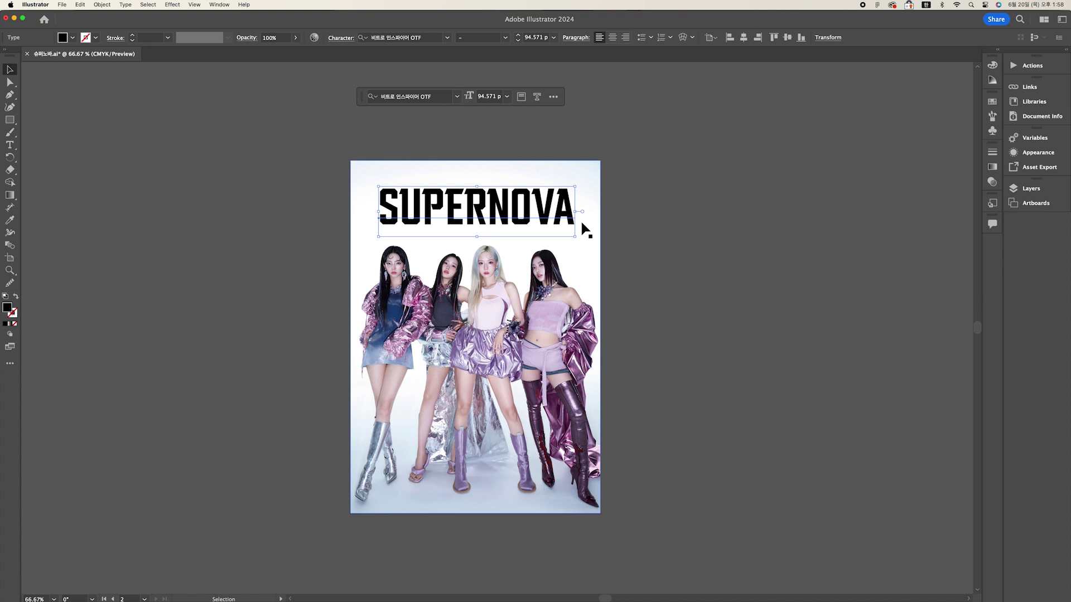
right_click(540, 203)
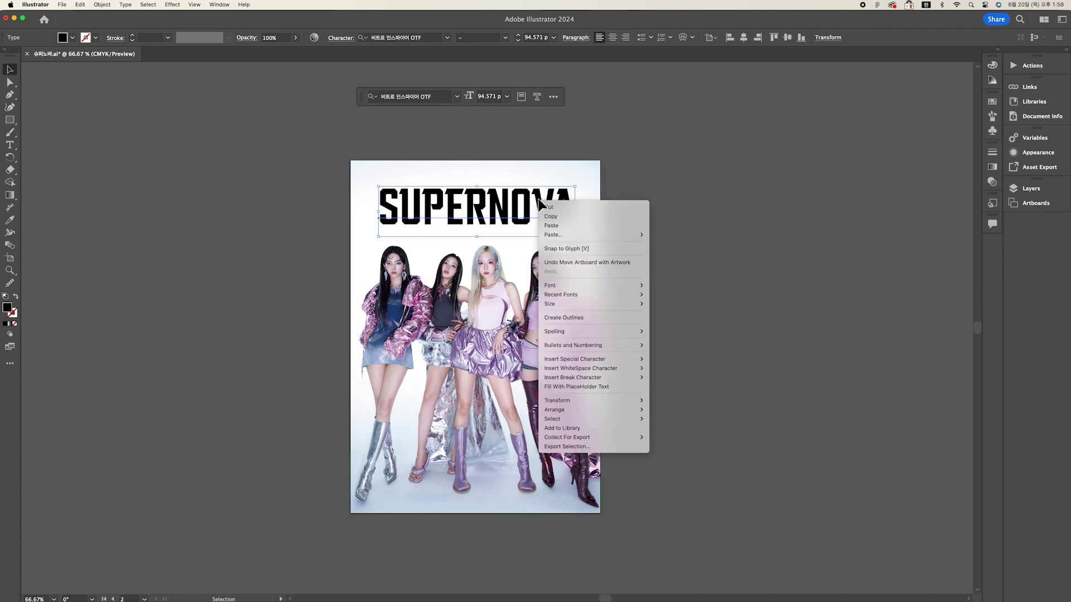
left_click(570, 323)
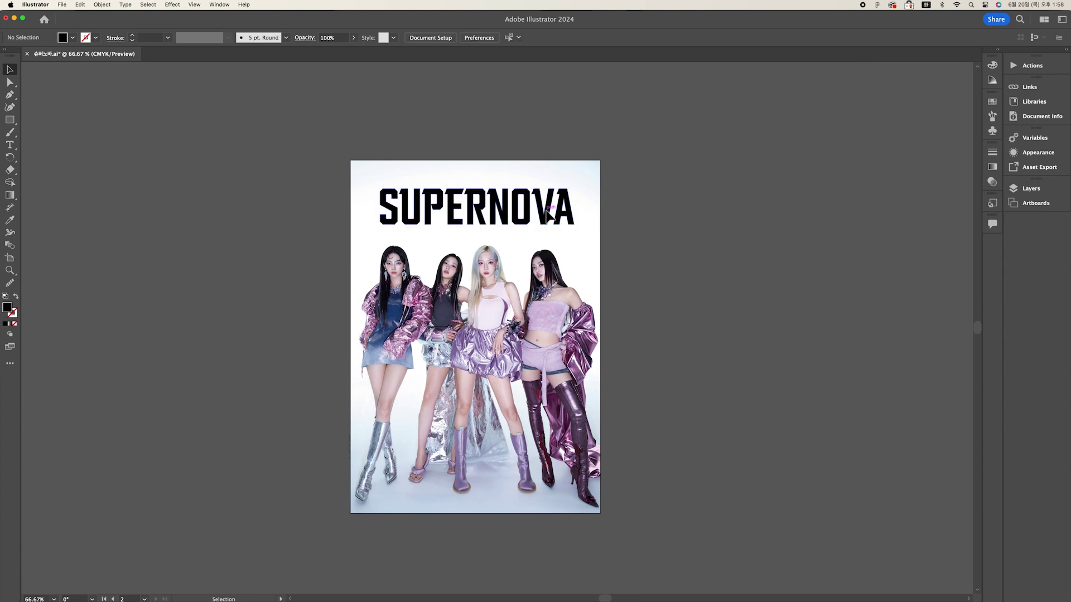
Ungroup the outlined SUPERNOVA title into separate letters.
scroll(545, 217, "up", 3)
scroll(550, 223, "up", 1)
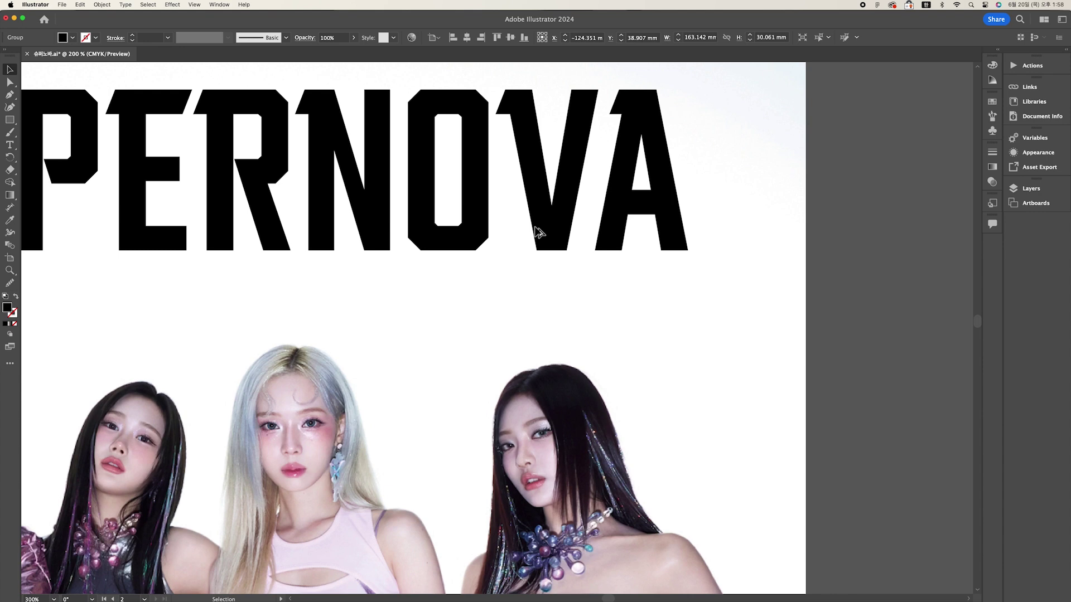
scroll(524, 237, "down", 3)
scroll(524, 237, "down", 2)
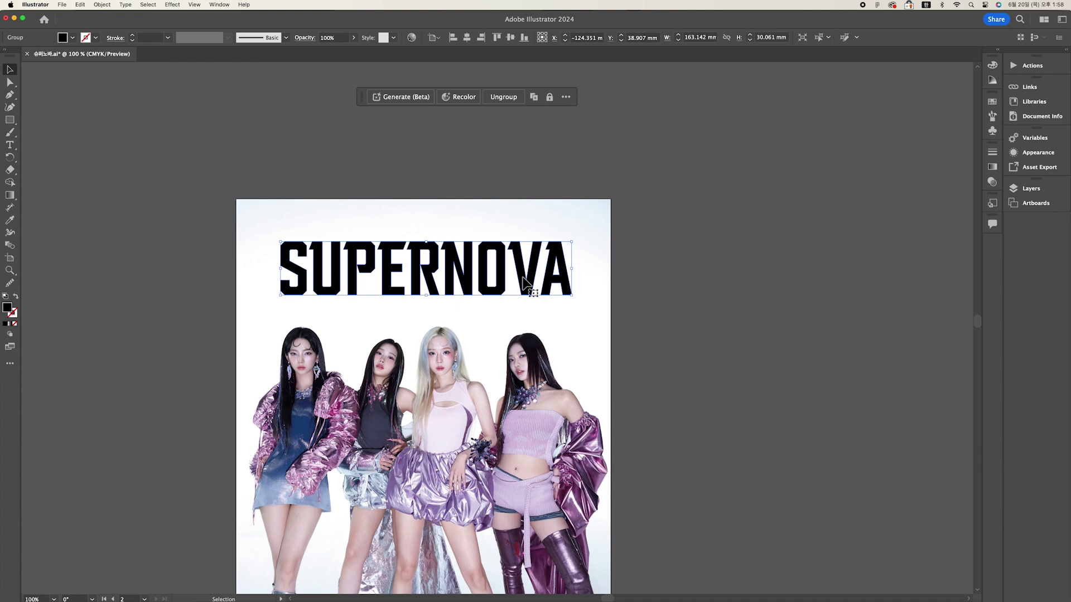
key("super")
key("super+shift+g")
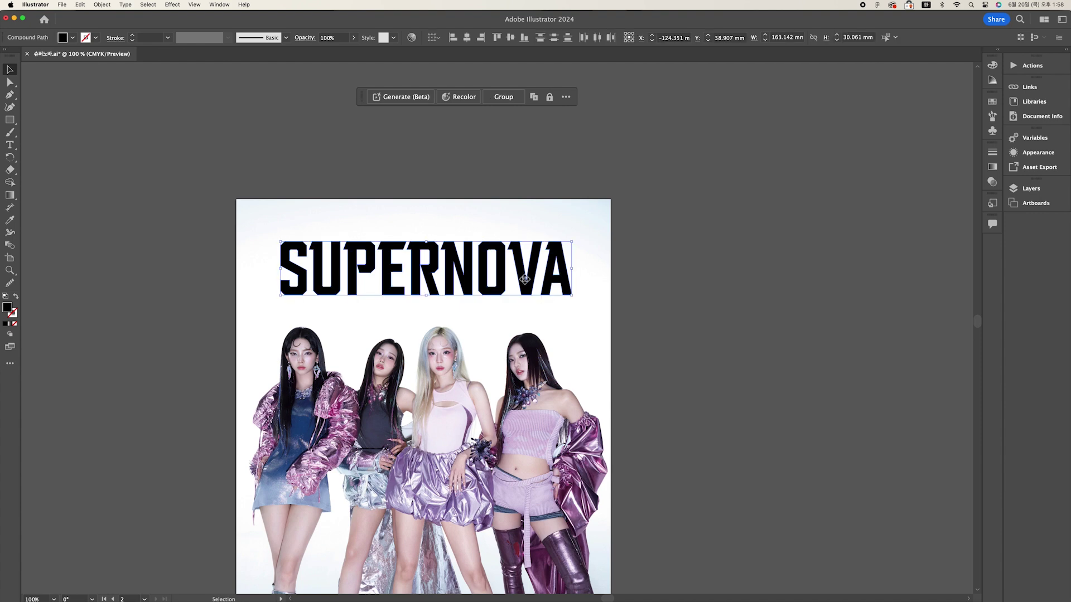
Try raising the title's letter V and lowering its letter N, and undo both moves.
left_click(634, 286)
left_click(524, 273)
key("shift+Up")
left_click_drag(453, 274, 453, 283)
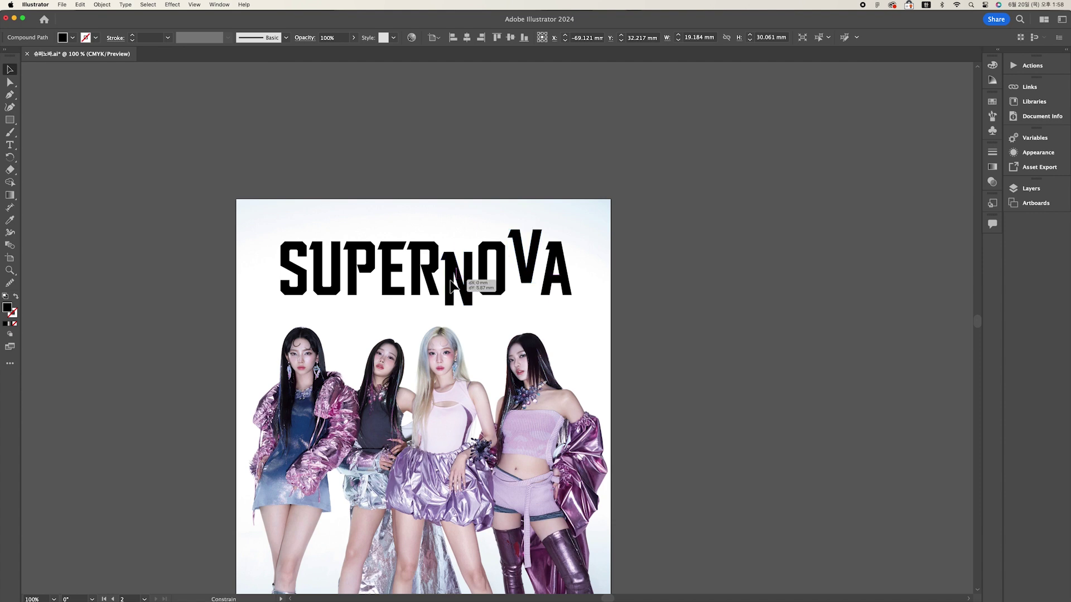
left_click(689, 286)
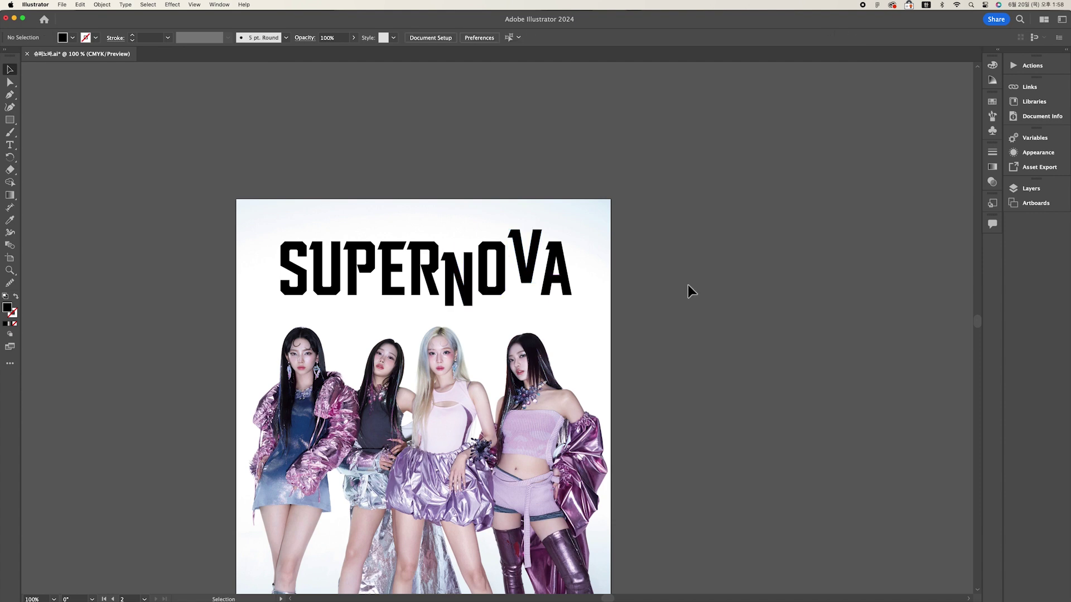
key("super+z")
key("super+z")
key("super+z")
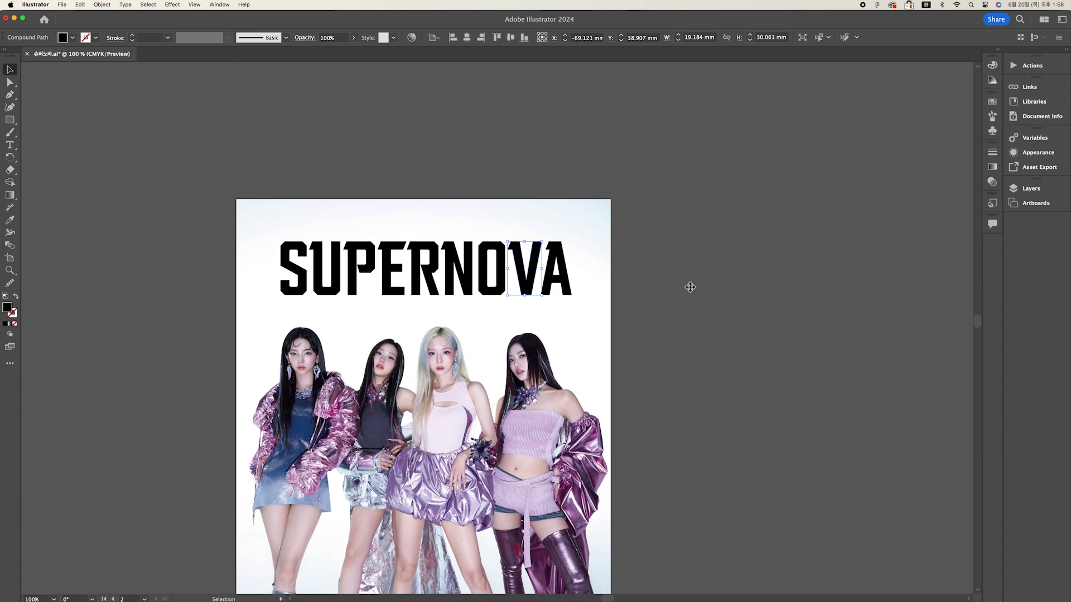
Select all the letters of the SUPERNOVA title and group them.
left_click_drag(675, 295, 275, 237)
left_click(306, 206, "shift")
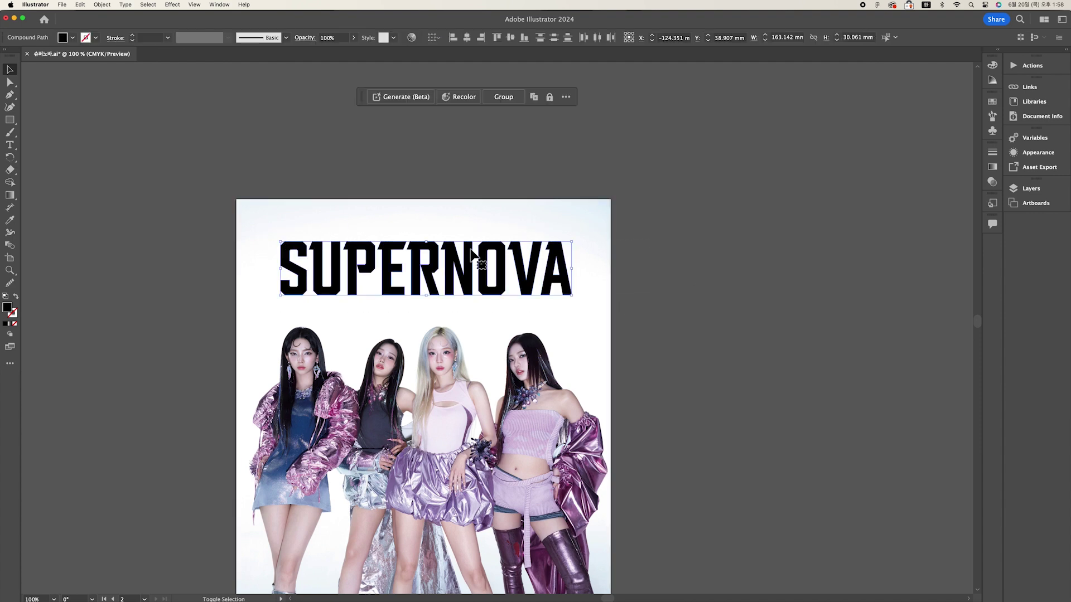
key("super+g")
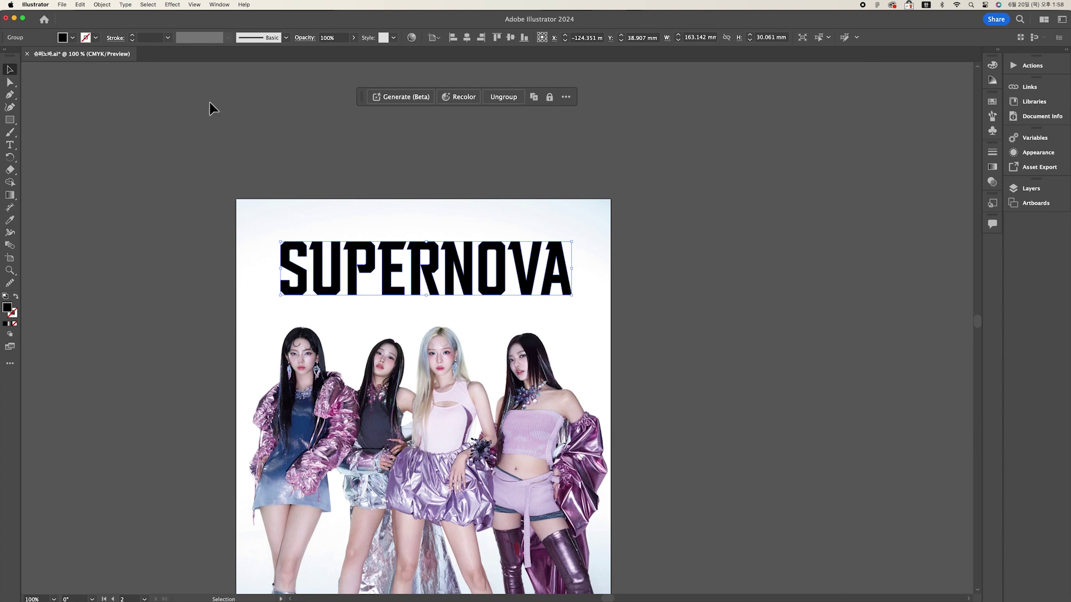
Apply the 3D Inflate effect to the grouped SUPERNOVA lettering.
left_click(173, 5)
mouse_move(226, 66)
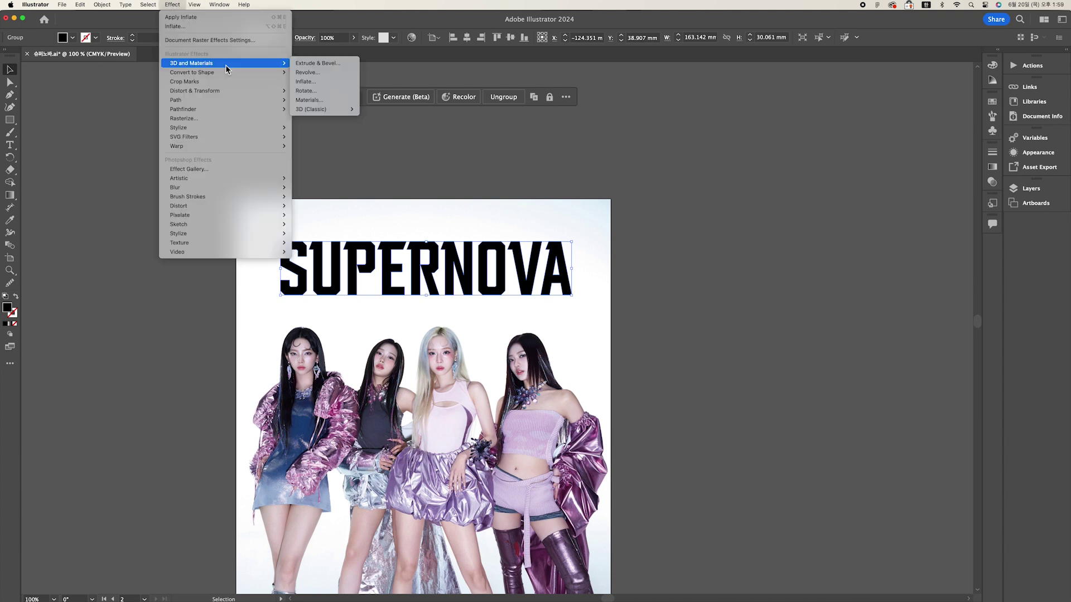
left_click(311, 82)
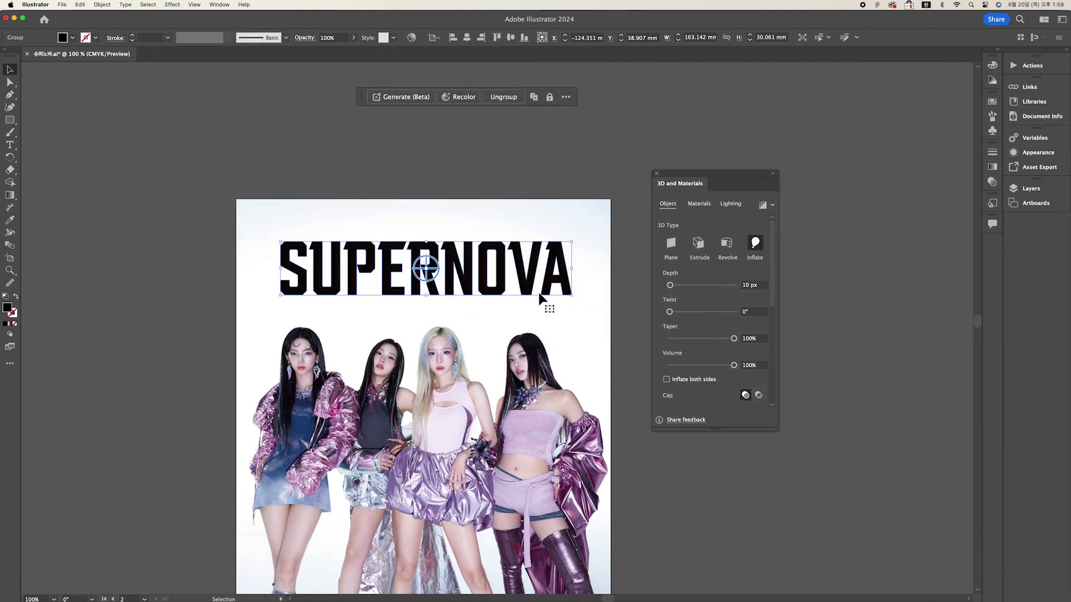
scroll(553, 298, "right", 1)
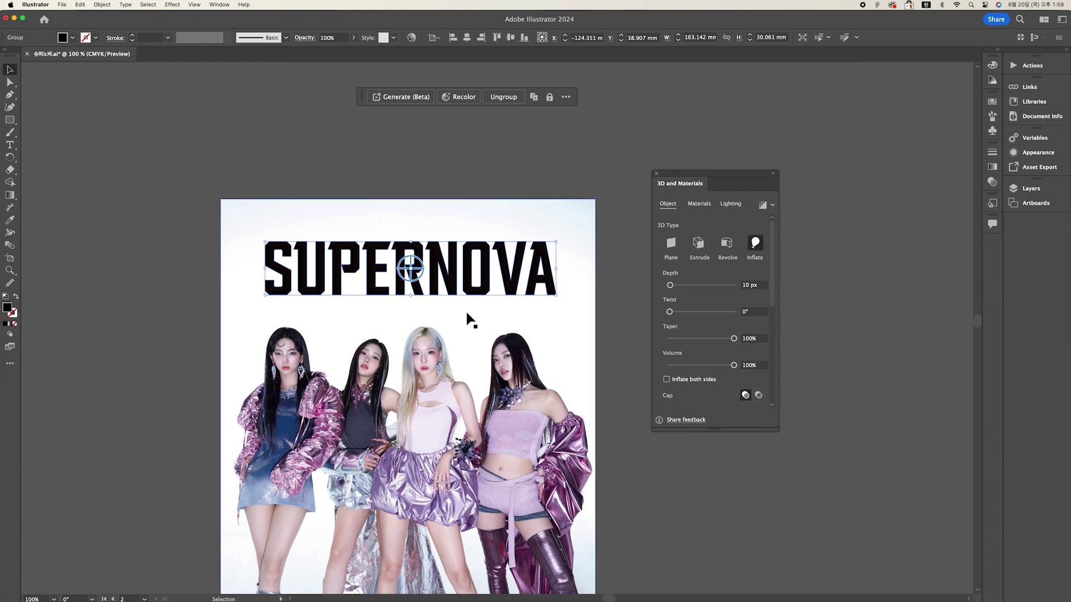
Set the SUPERNOVA lettering's fill to the pale pink #FCE3F8.
double_click(8, 309)
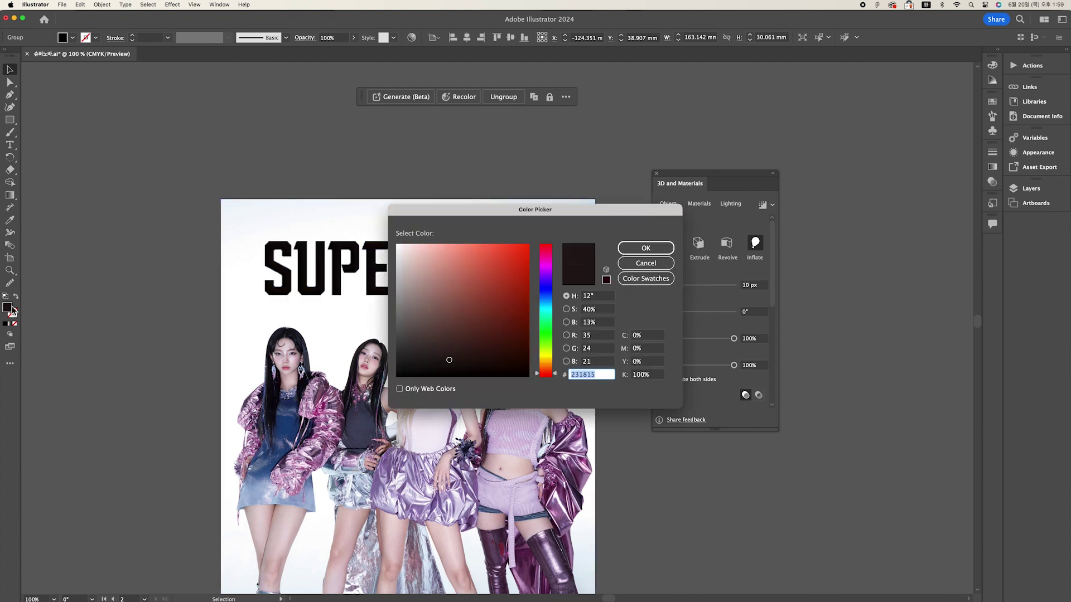
left_click_drag(553, 294, 549, 263)
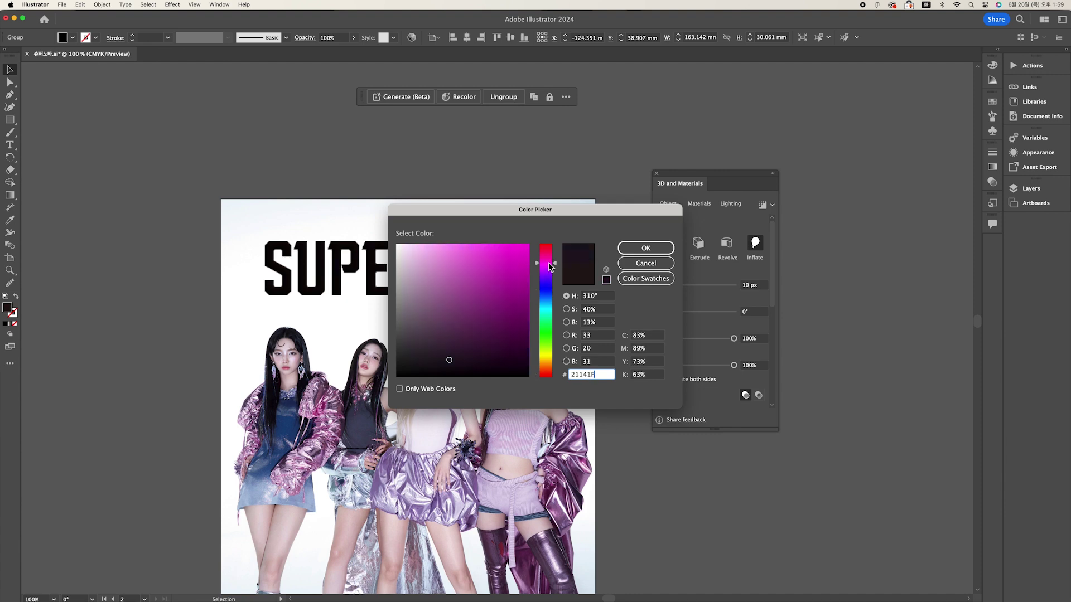
left_click_drag(446, 251, 417, 246)
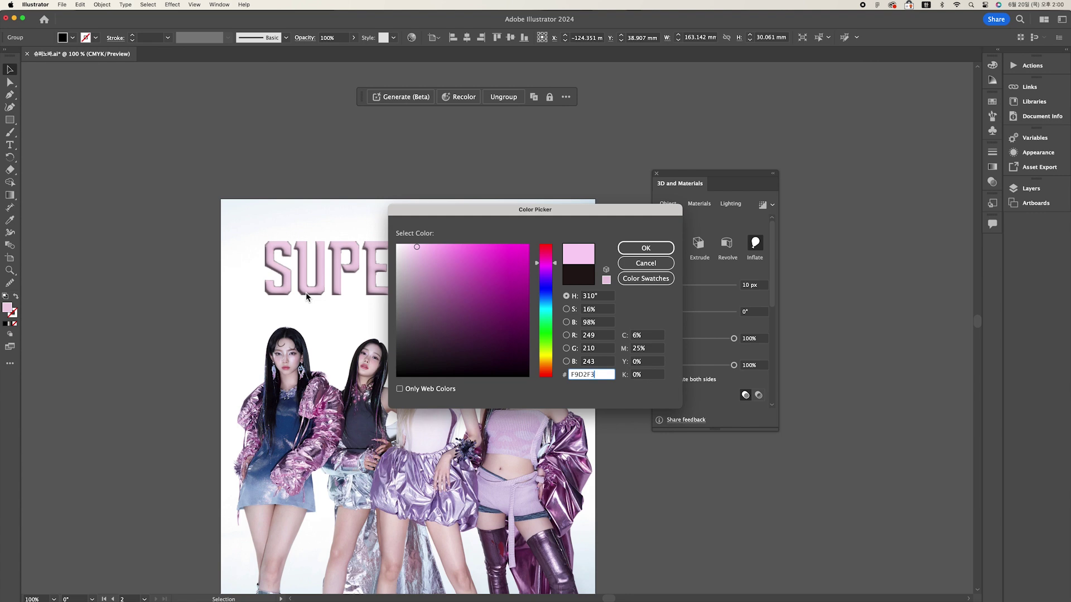
left_click(413, 247)
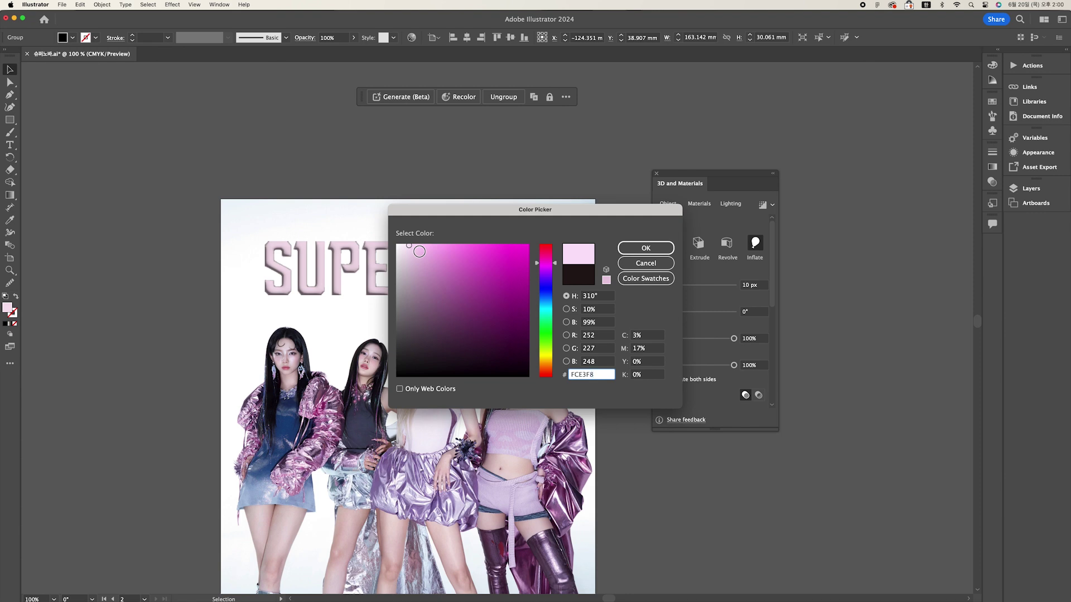
left_click(646, 251)
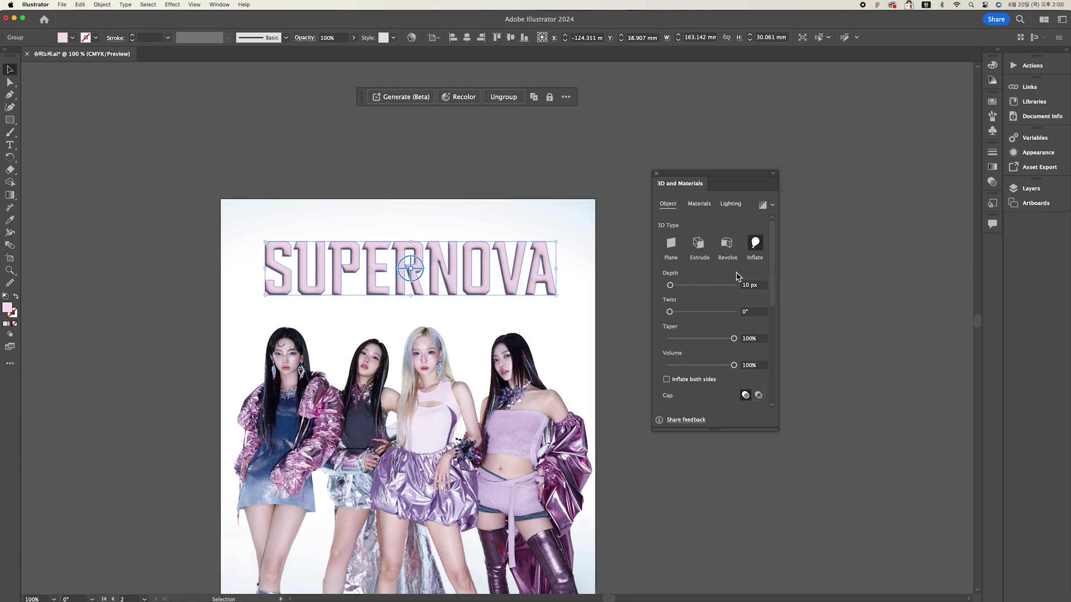
Try different depths on the inflated lettering and set the depth to 1358 px.
left_click_drag(670, 285, 704, 290)
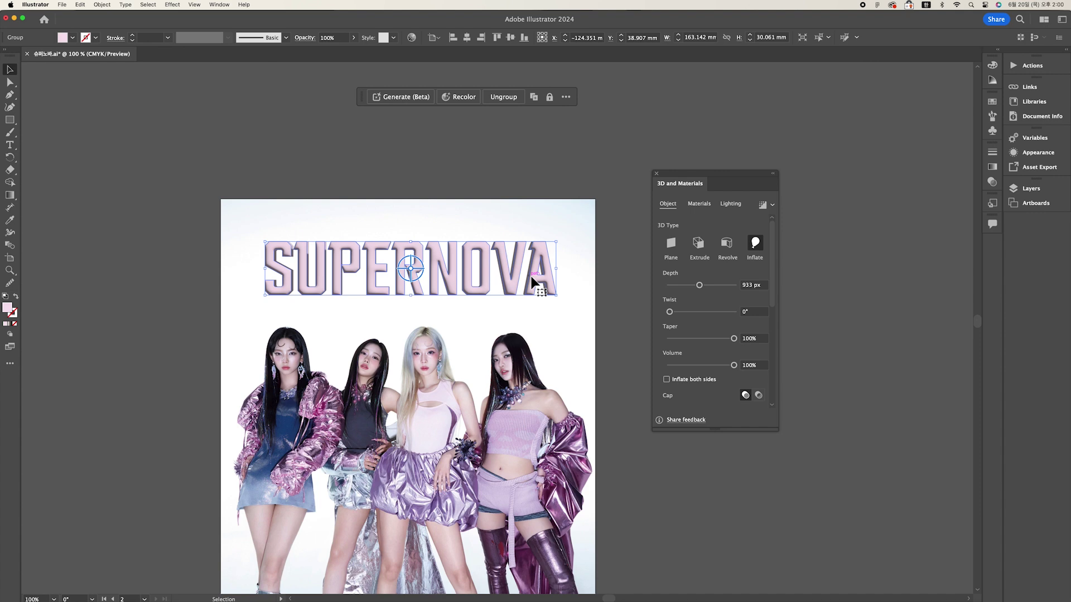
left_click(672, 286)
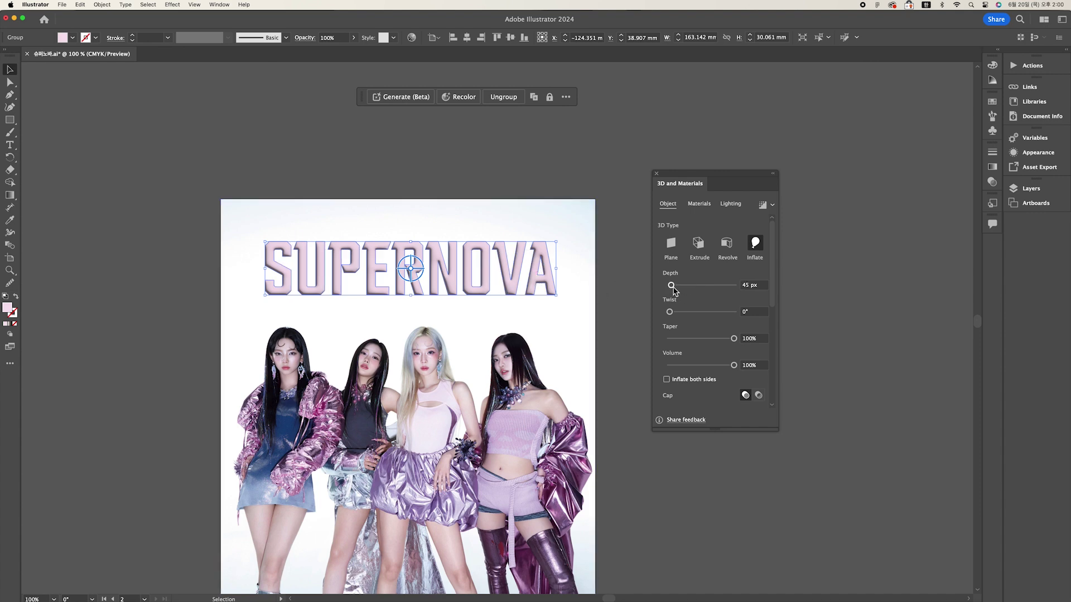
left_click_drag(673, 287, 714, 286)
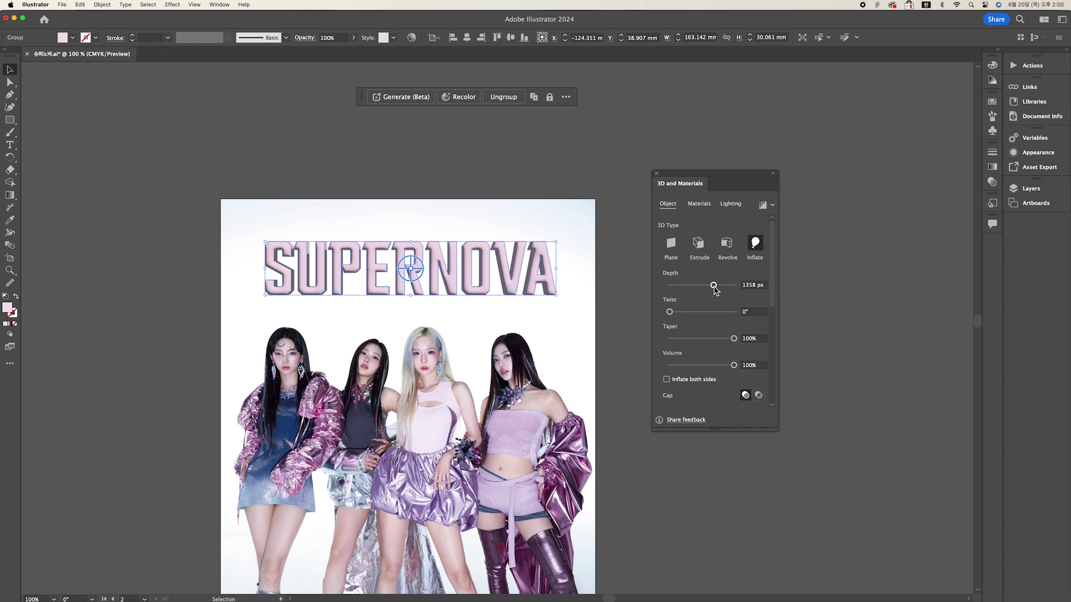
Try twists of 43° and 277° on the inflated lettering and return the twist to 0°.
left_click(678, 313)
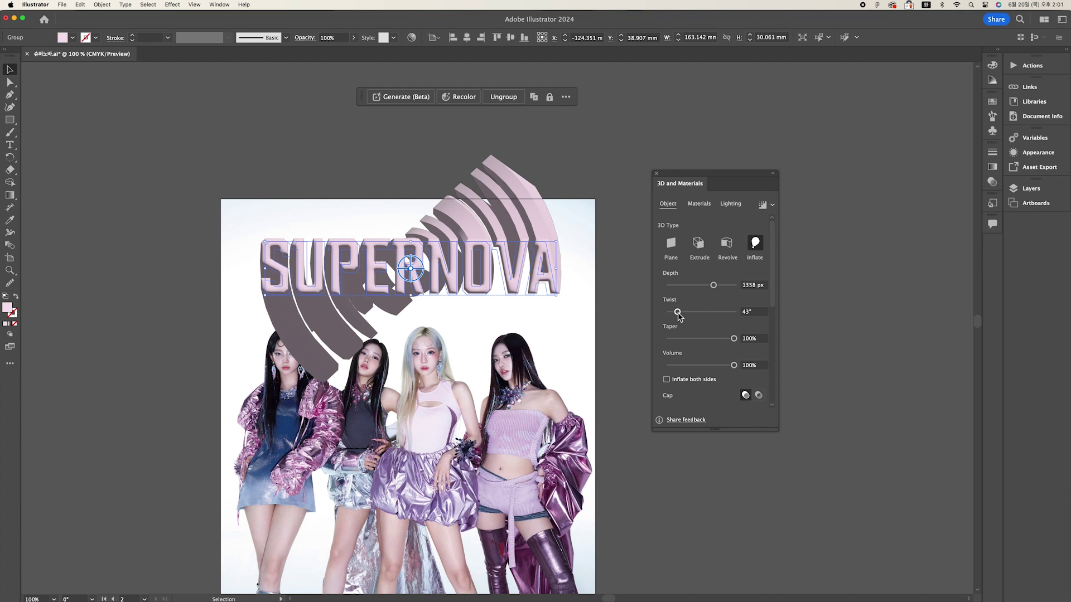
left_click_drag(678, 313, 720, 313)
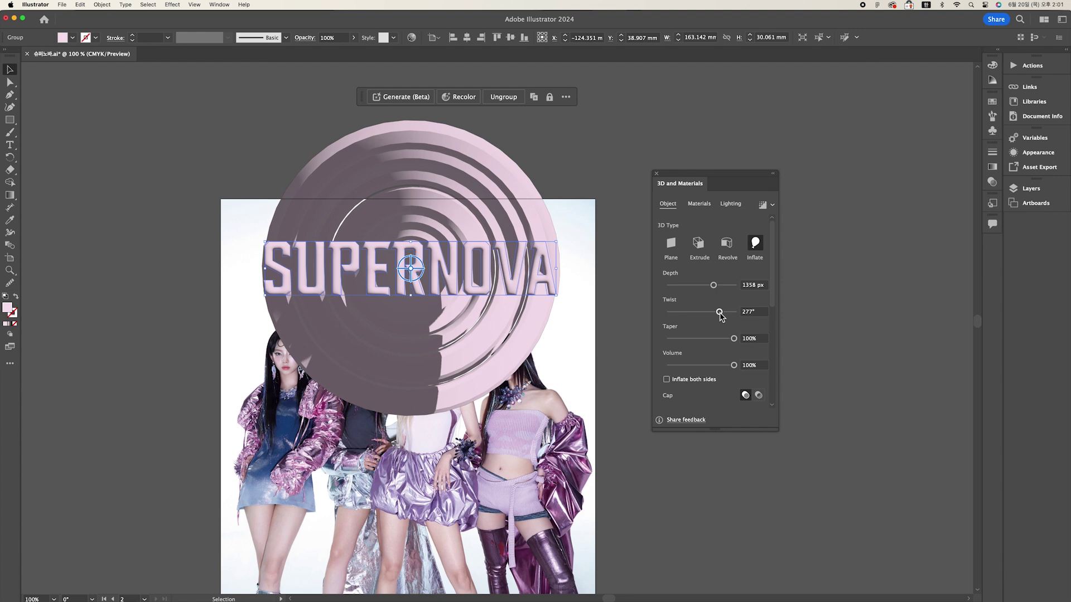
left_click(671, 313)
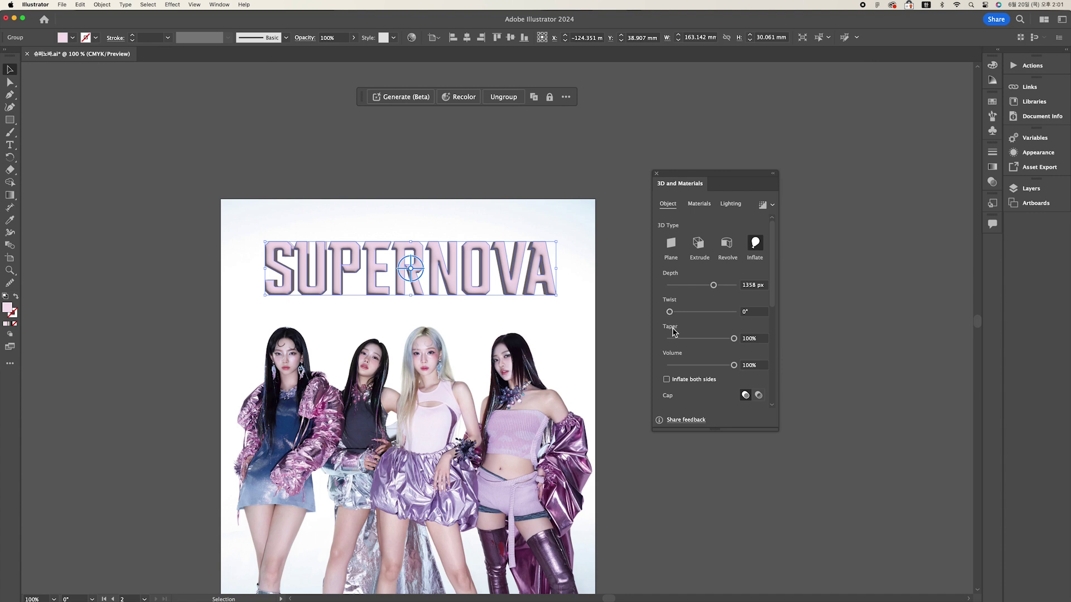
Try lower taper values such as 46% on the inflated lettering and restore the taper to 100%.
left_click(698, 338)
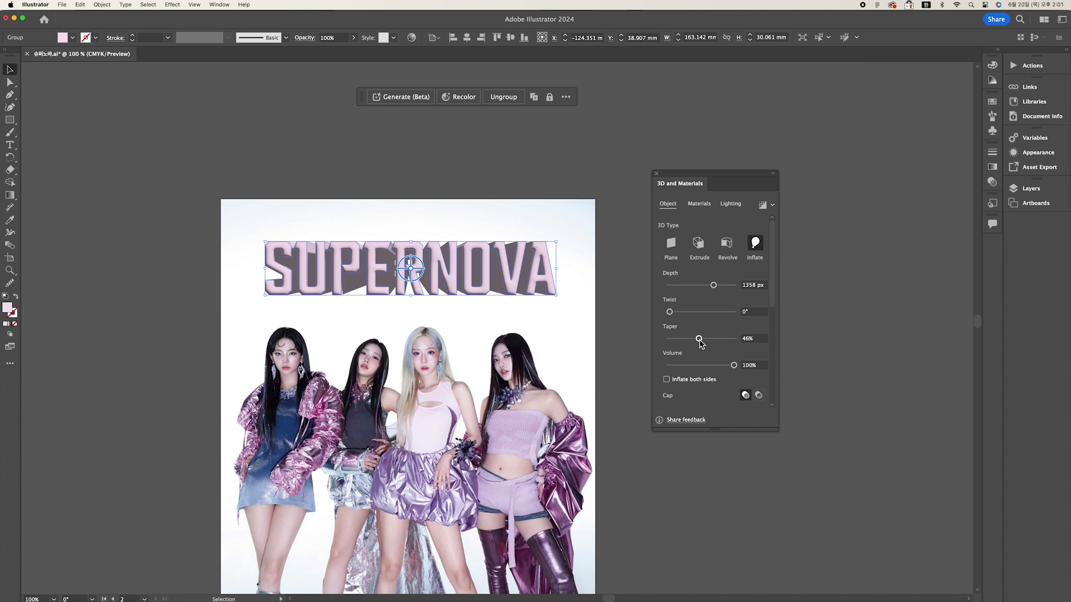
left_click(699, 338)
left_click(672, 340)
left_click(618, 317)
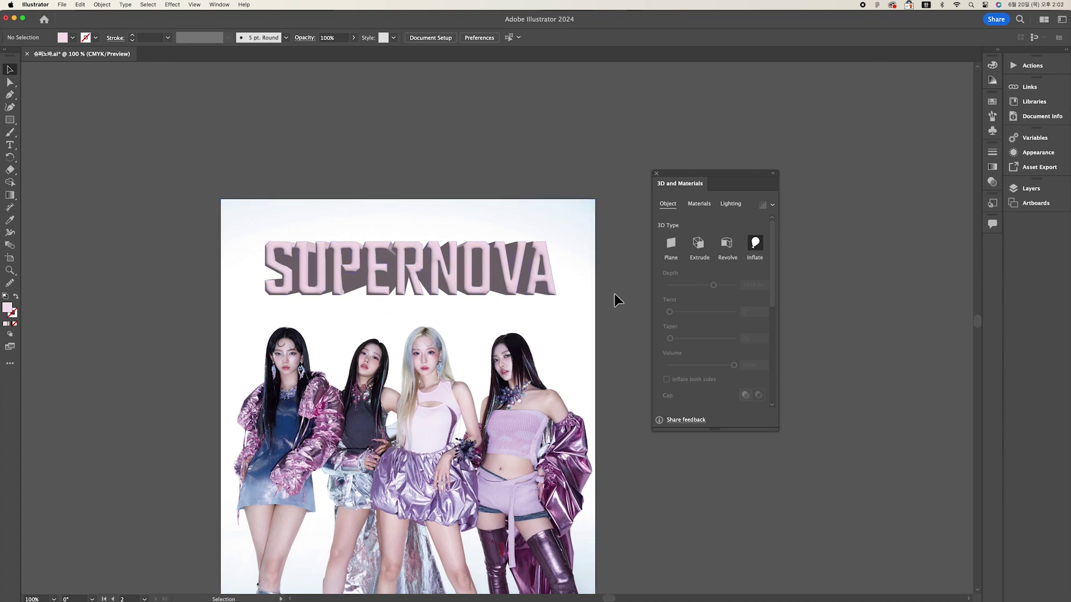
key("super+z")
left_click(734, 339)
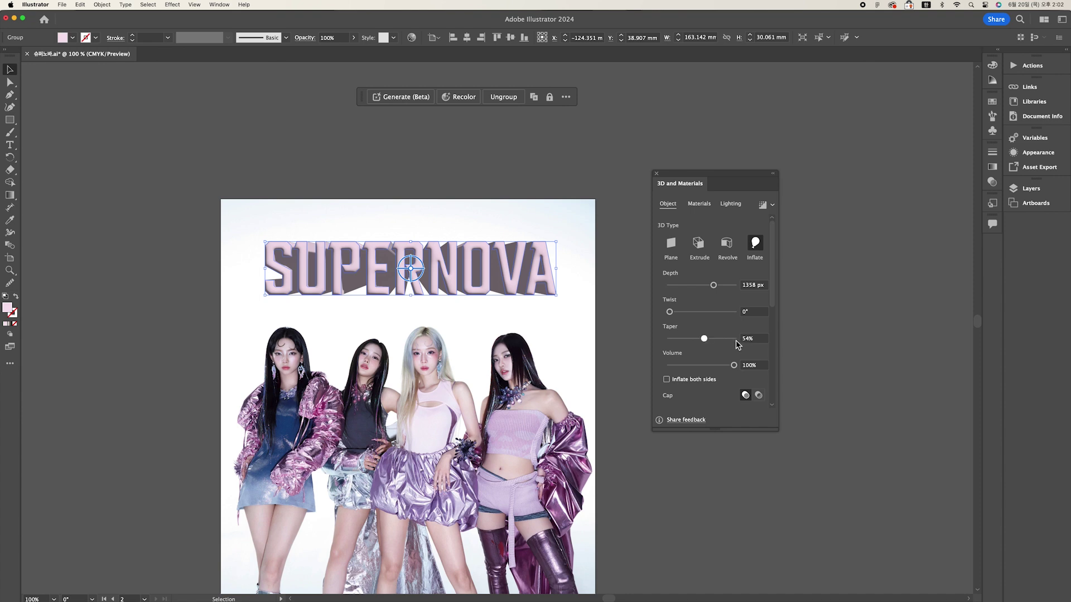
Try volumes of 33% and lower on the inflated lettering and restore the volume to 100%.
left_click(691, 365)
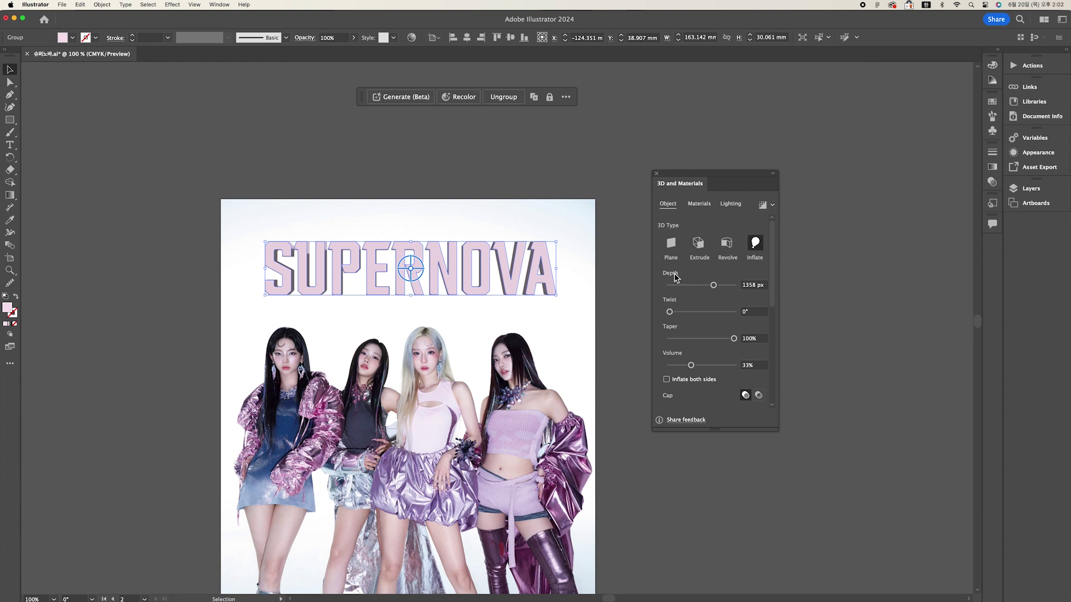
left_click(675, 366)
left_click_drag(675, 366, 741, 369)
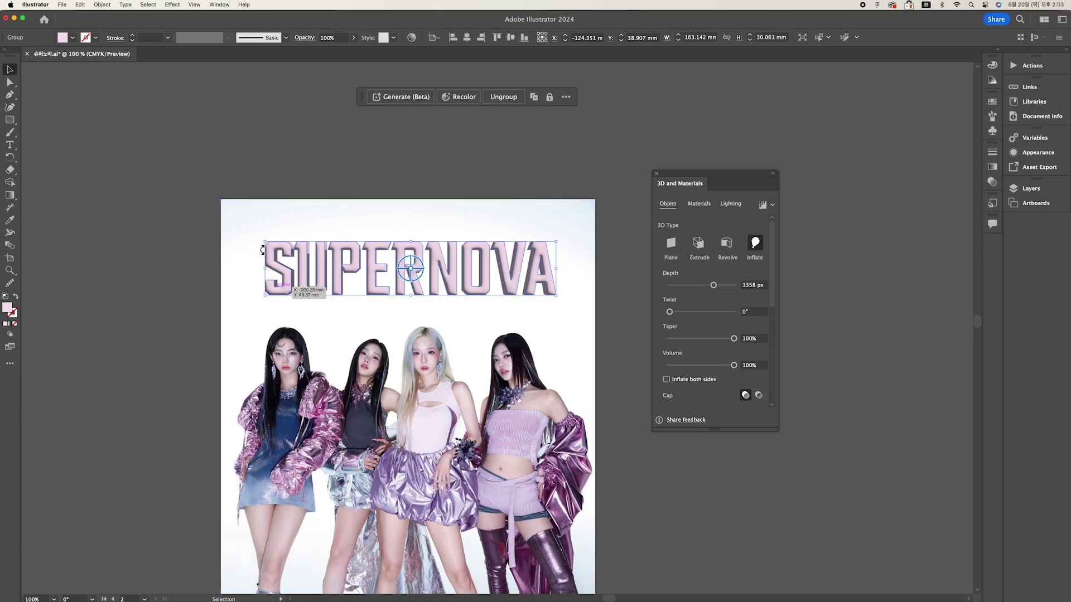
Reselect the inflated SUPERNOVA lettering and try the Canopy Diamond Concrete Tiles material on it.
left_click(435, 224)
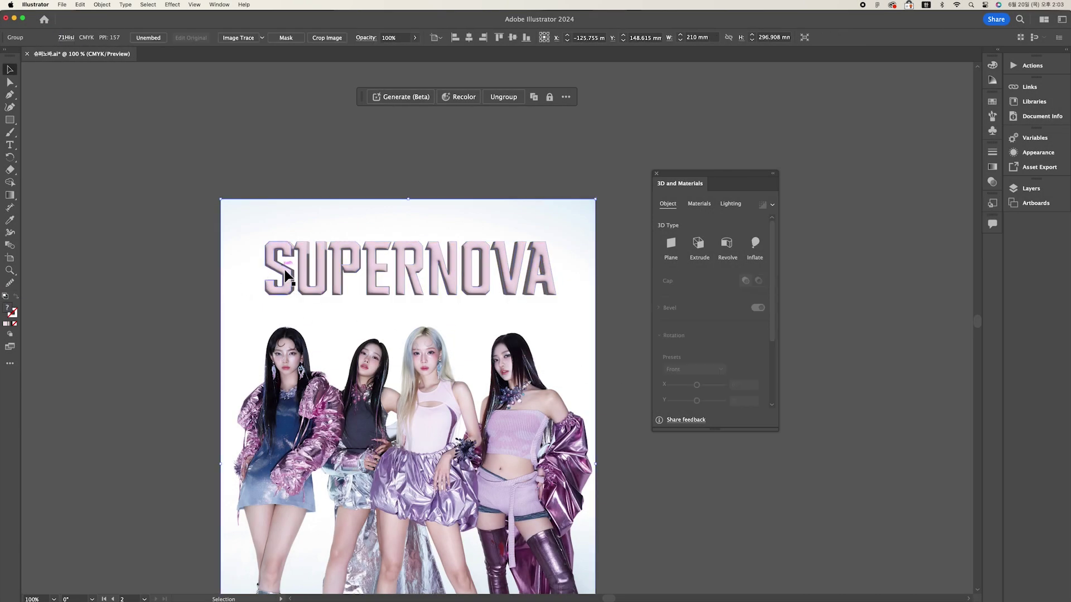
left_click(531, 271)
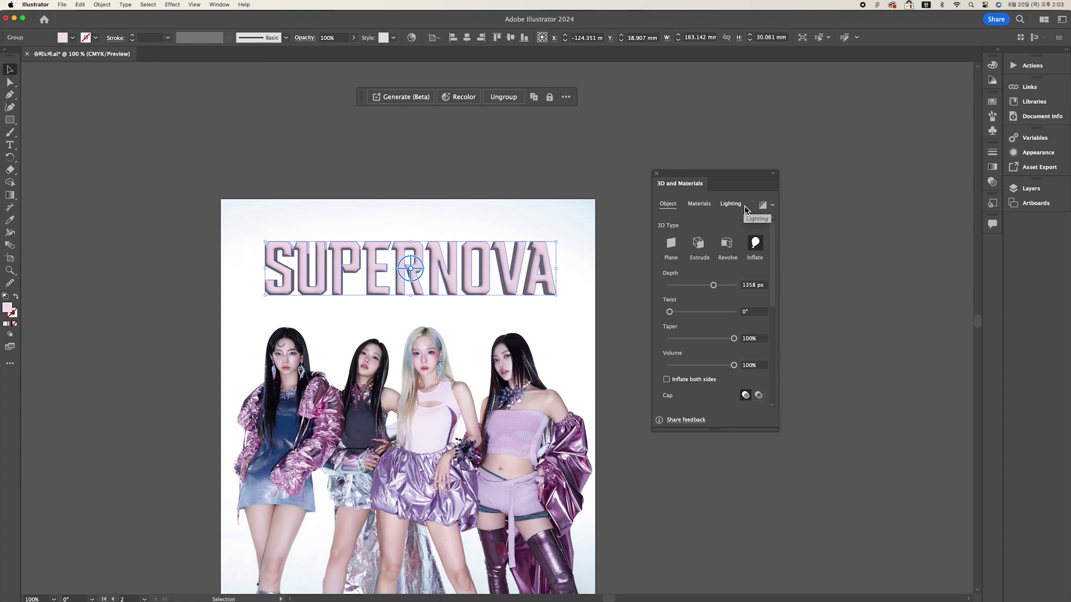
left_click(703, 206)
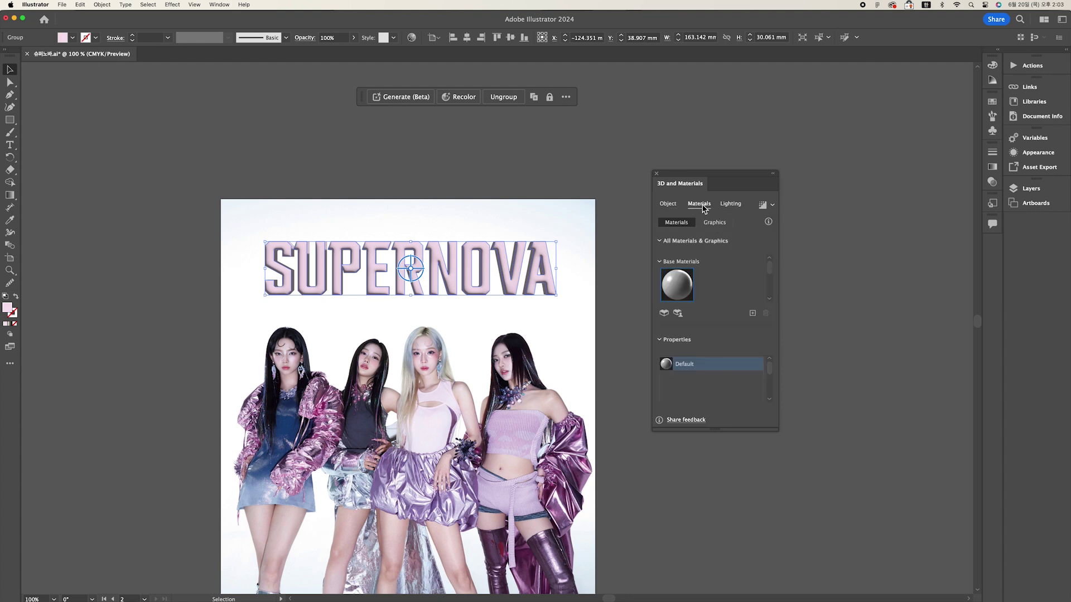
scroll(729, 296, "down", 5)
scroll(685, 270, "up", 2)
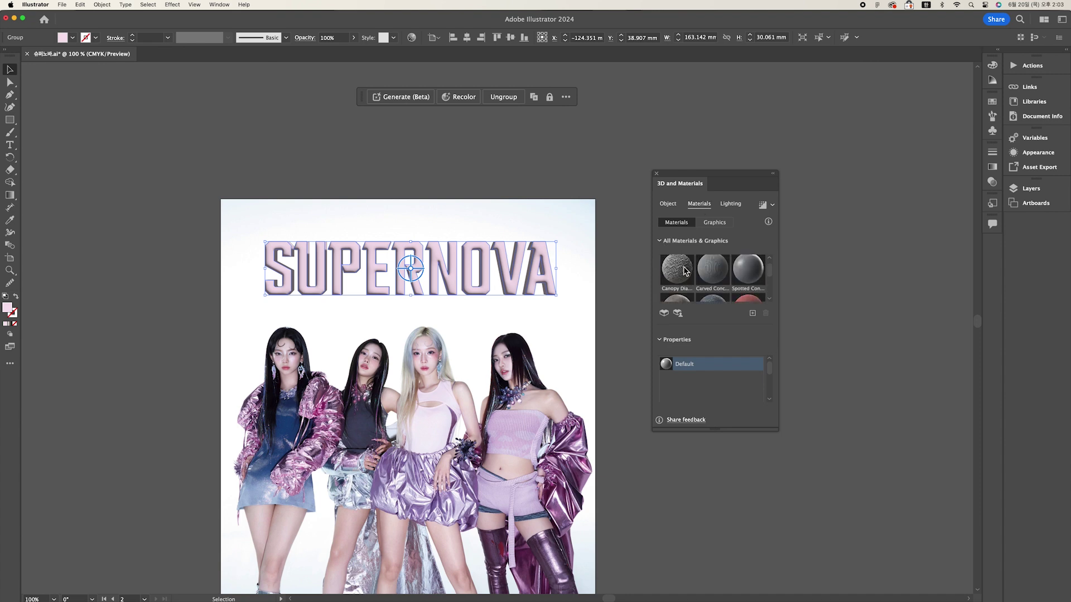
scroll(773, 274, "up", 3)
left_click(696, 294)
scroll(695, 284, "down", 3)
left_click(690, 293)
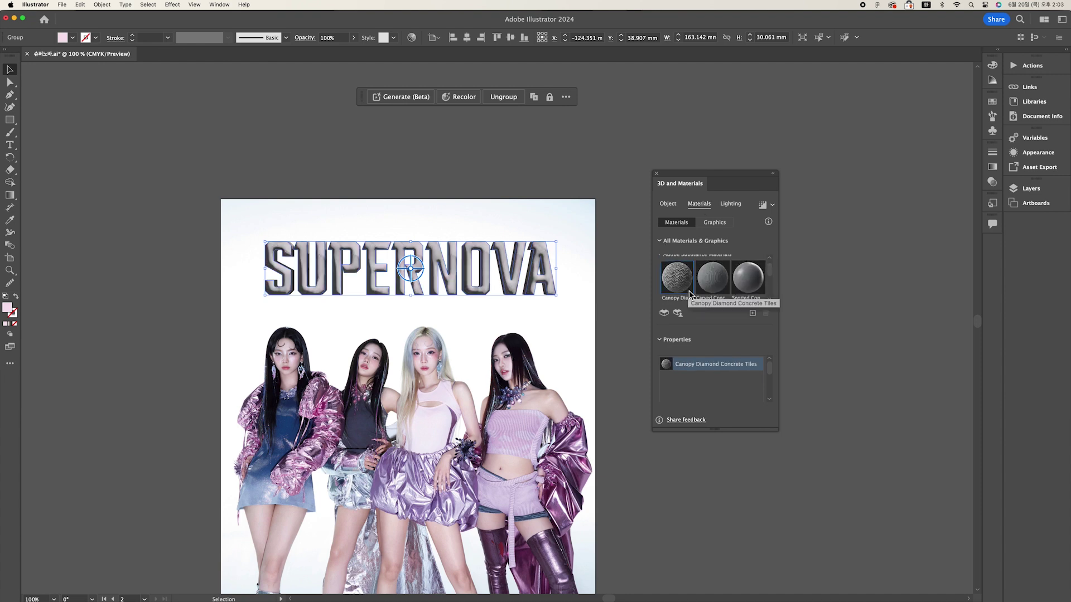
Try the Ripstop Fabric and Fine Leather materials on the lettering and check the look with the title deselected.
left_click(737, 282)
scroll(736, 279, "down", 2)
scroll(735, 279, "down", 2)
scroll(736, 279, "down", 2)
left_click(745, 273)
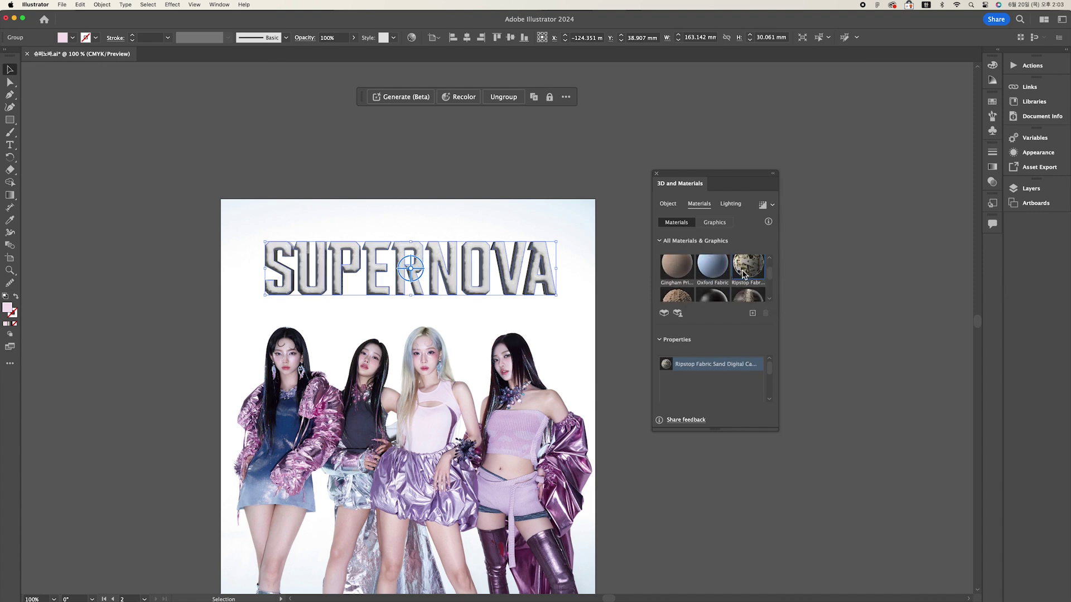
scroll(727, 284, "down", 2)
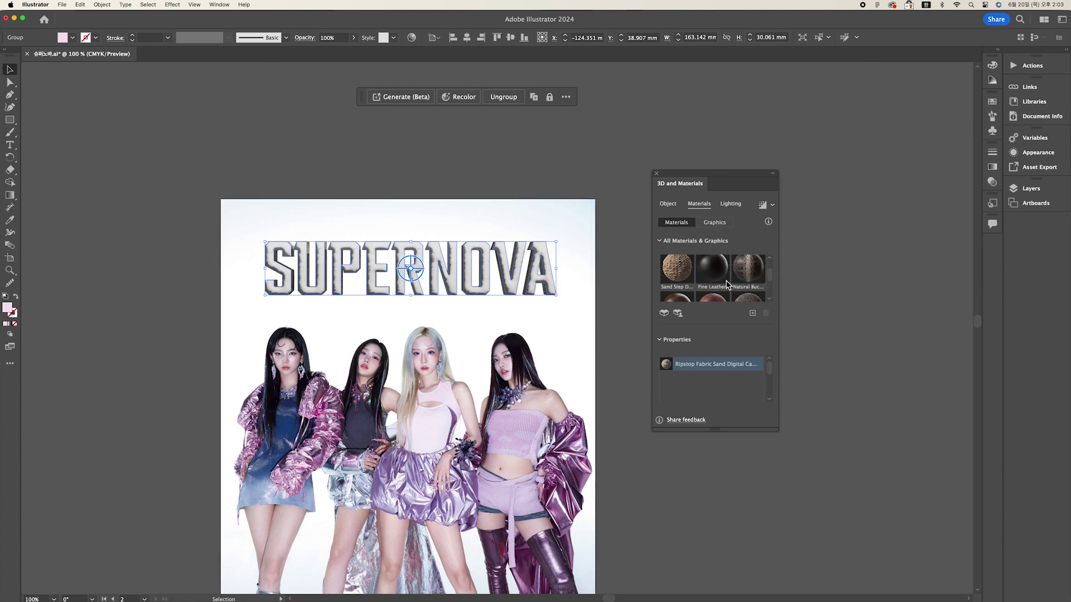
left_click(719, 279)
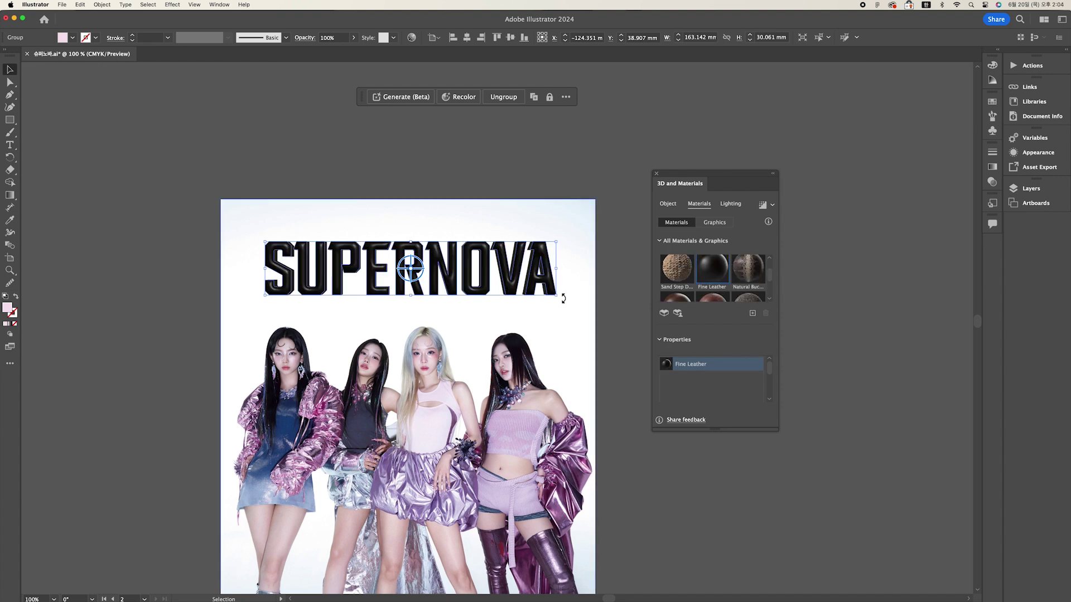
left_click(557, 251)
left_click(424, 274)
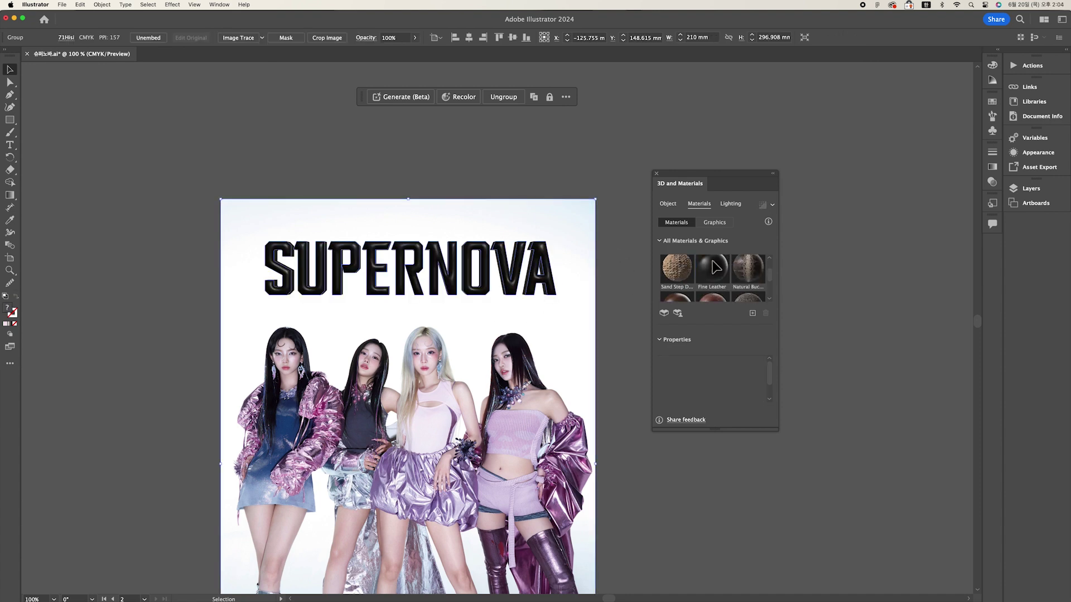
Look through the remaining materials for the lettering and restore the Default base material.
scroll(750, 283, "down", 3)
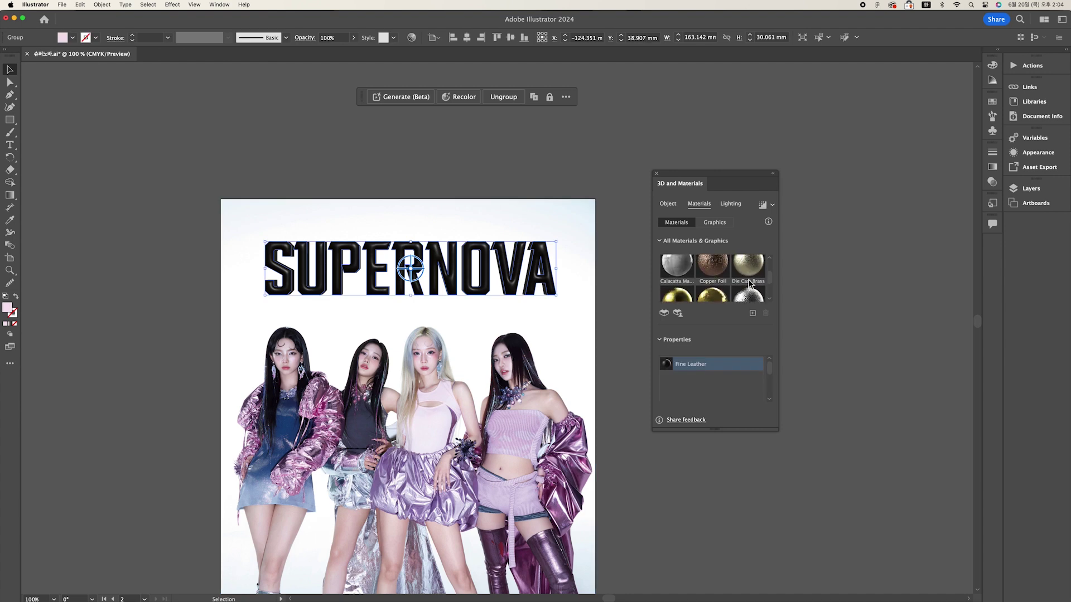
scroll(694, 286, "down", 1)
scroll(694, 287, "down", 5)
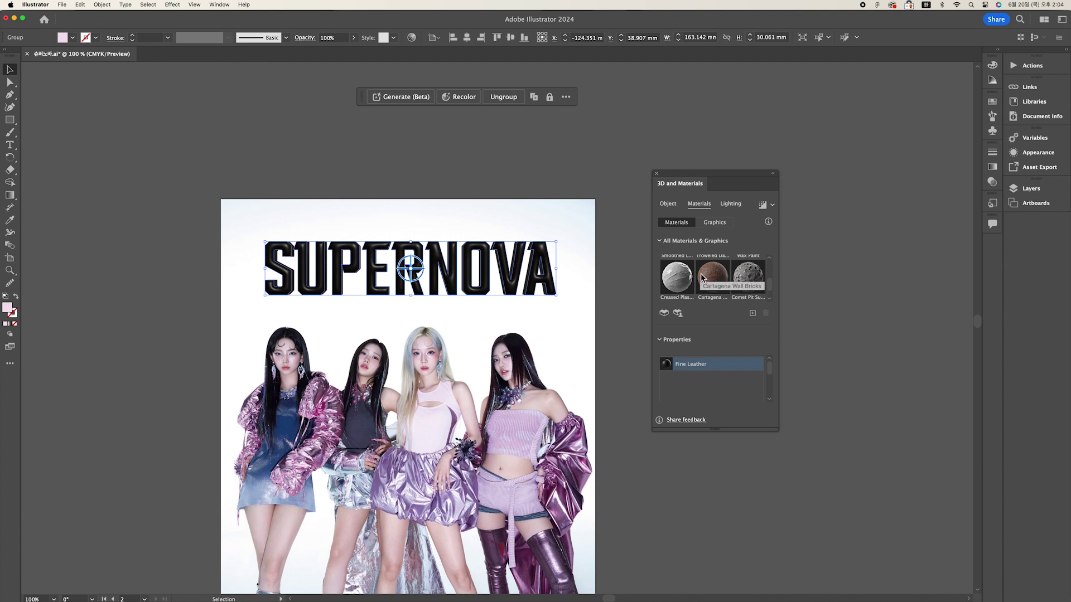
scroll(702, 278, "up", 10)
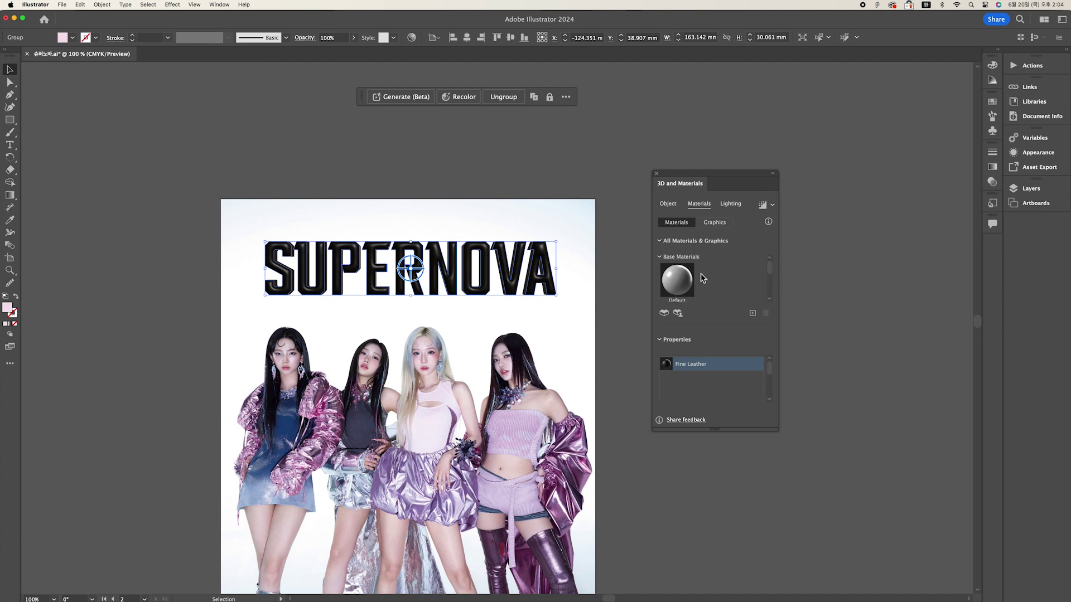
left_click(678, 282)
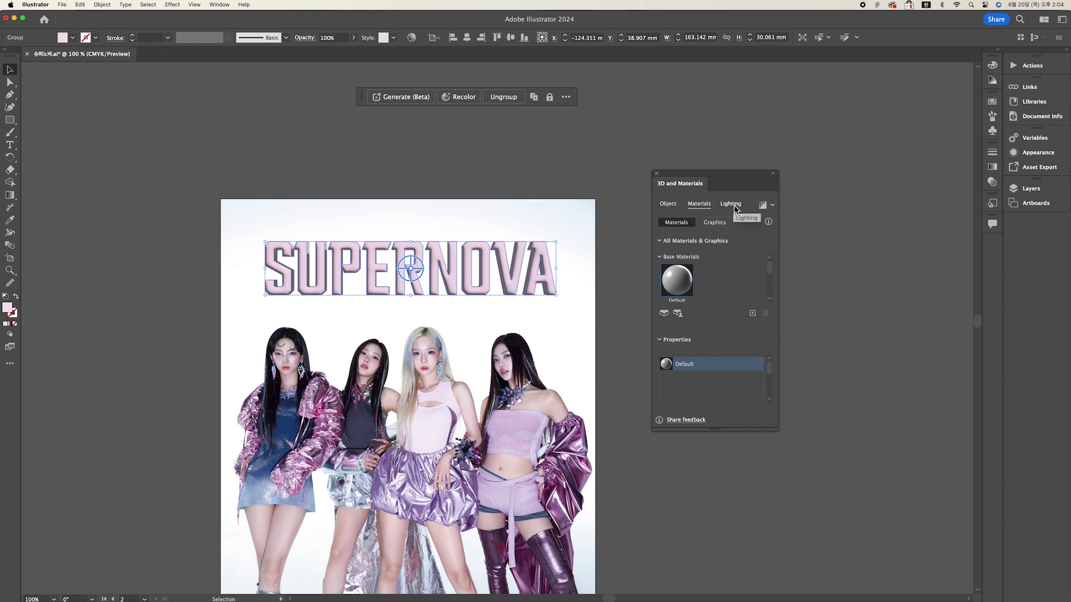
Try the Diffuse, Top Left and Right lighting presets on the lettering and return to the Standard preset.
left_click(734, 206)
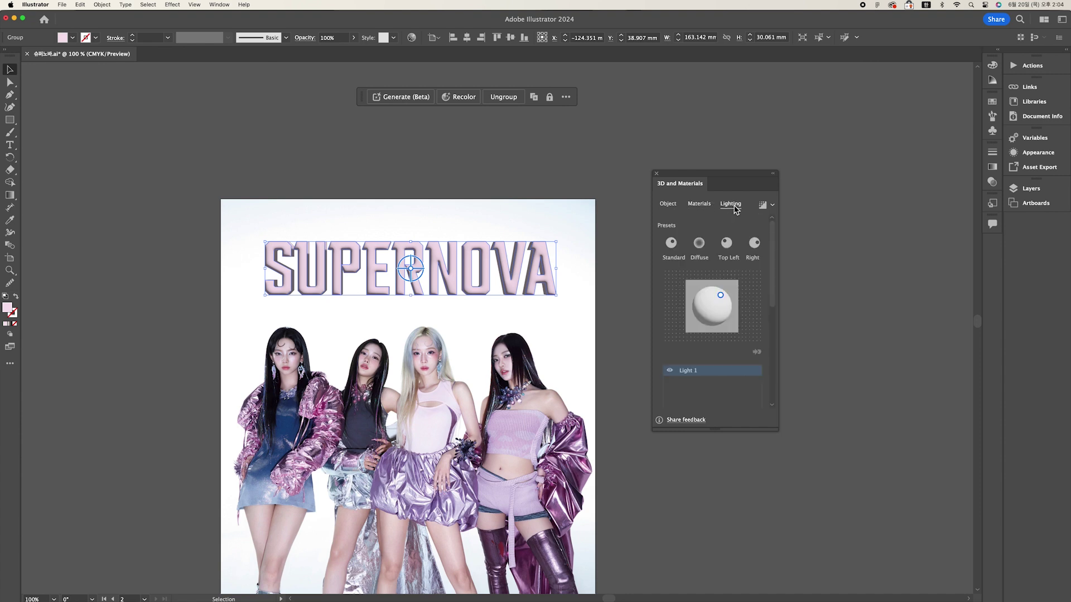
left_click(699, 246)
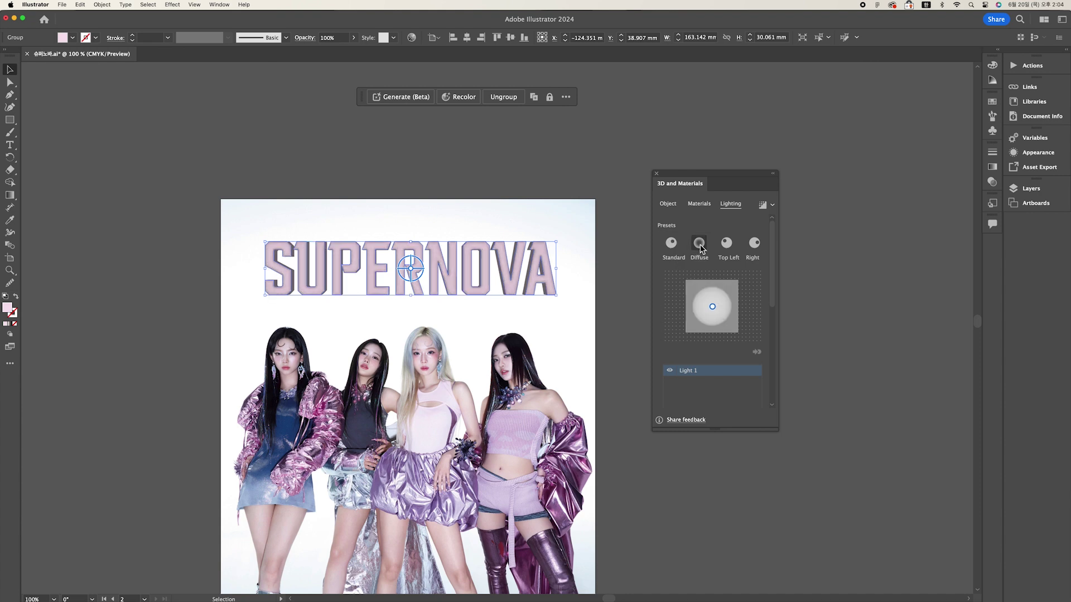
left_click(728, 244)
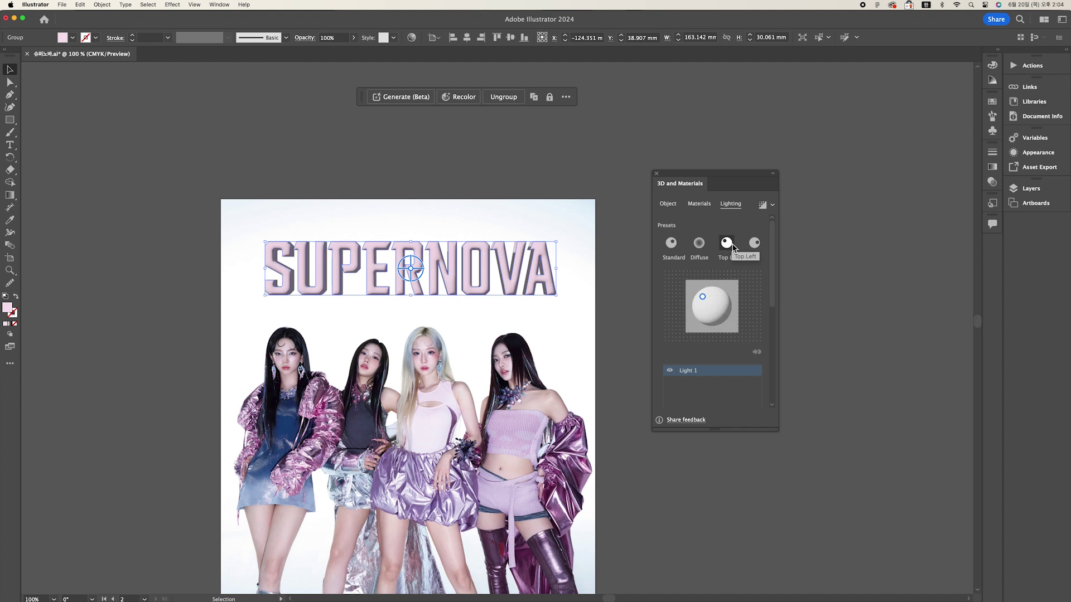
left_click(755, 245)
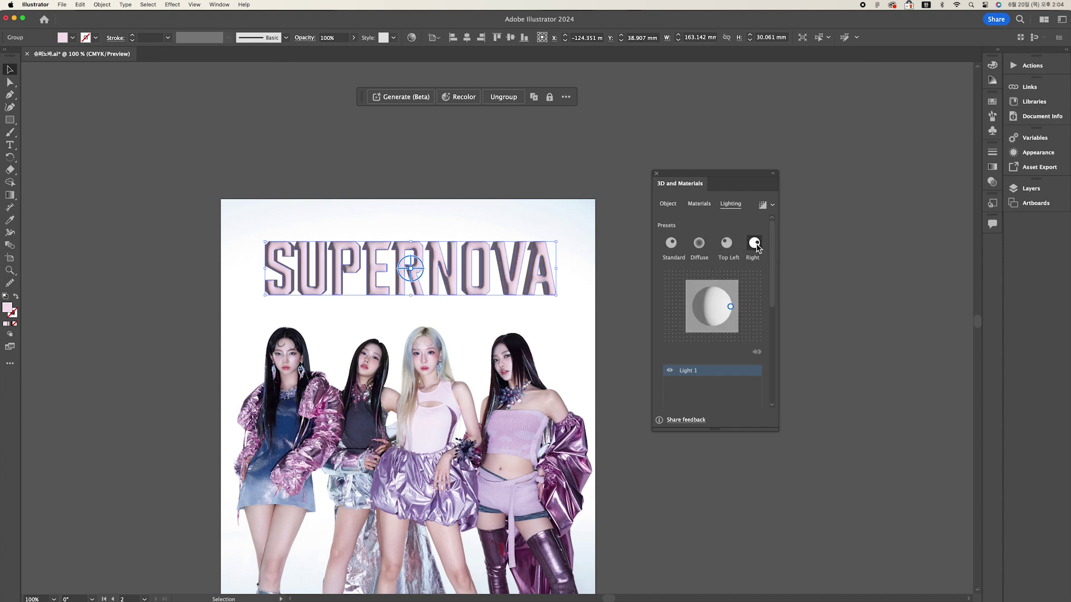
left_click(672, 244)
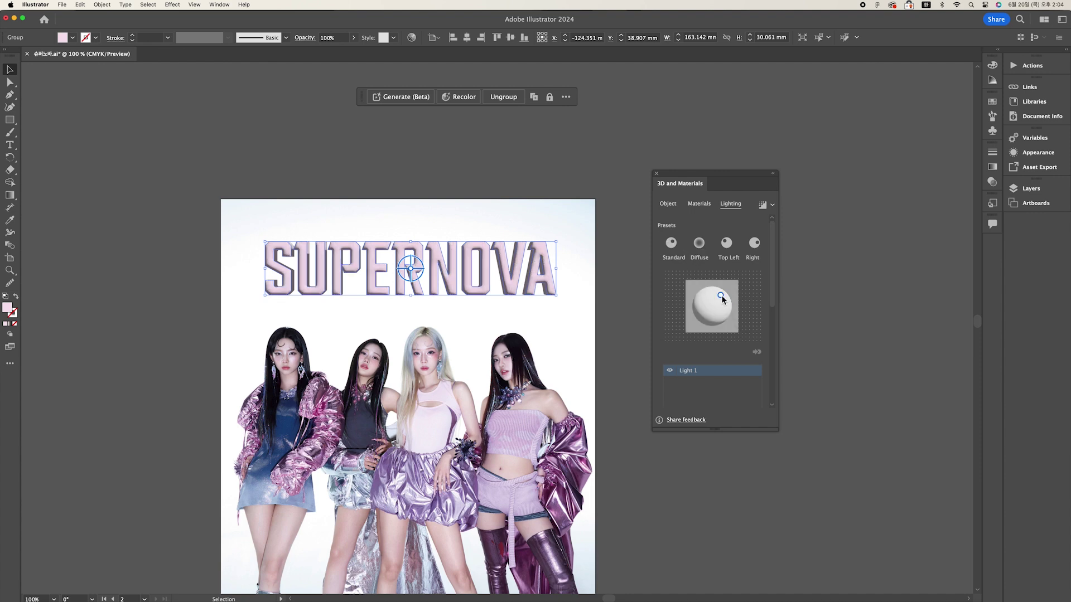
Shift the light toward the right edge of the preview sphere and set its rotation to 113° and intensity to 129%.
left_click_drag(715, 300, 729, 298)
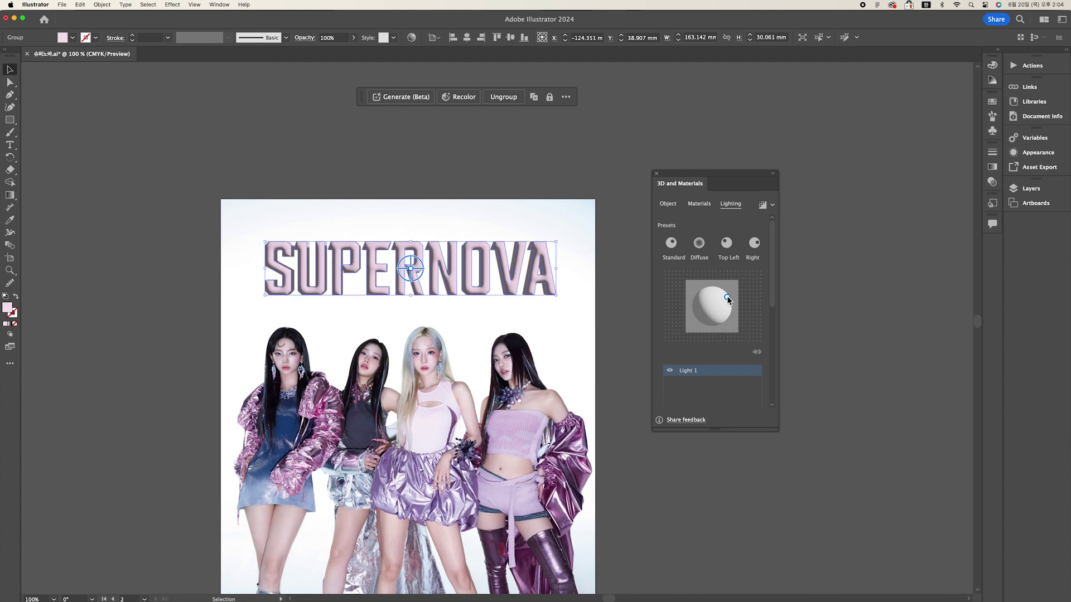
scroll(767, 283, "down", 5)
scroll(766, 286, "up", 1)
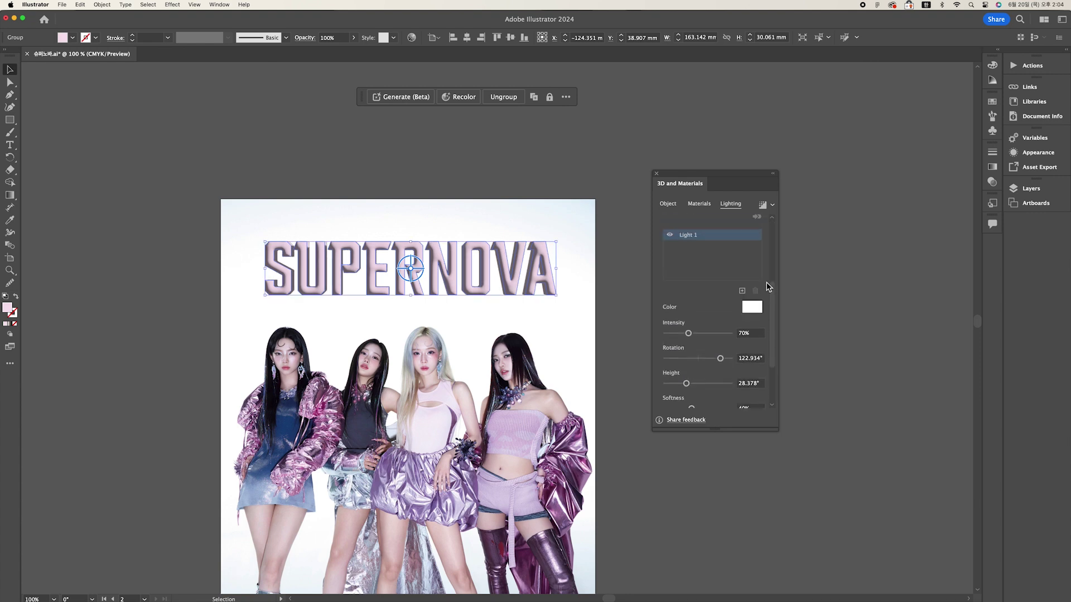
left_click_drag(688, 333, 690, 333)
scroll(681, 321, "down", 2)
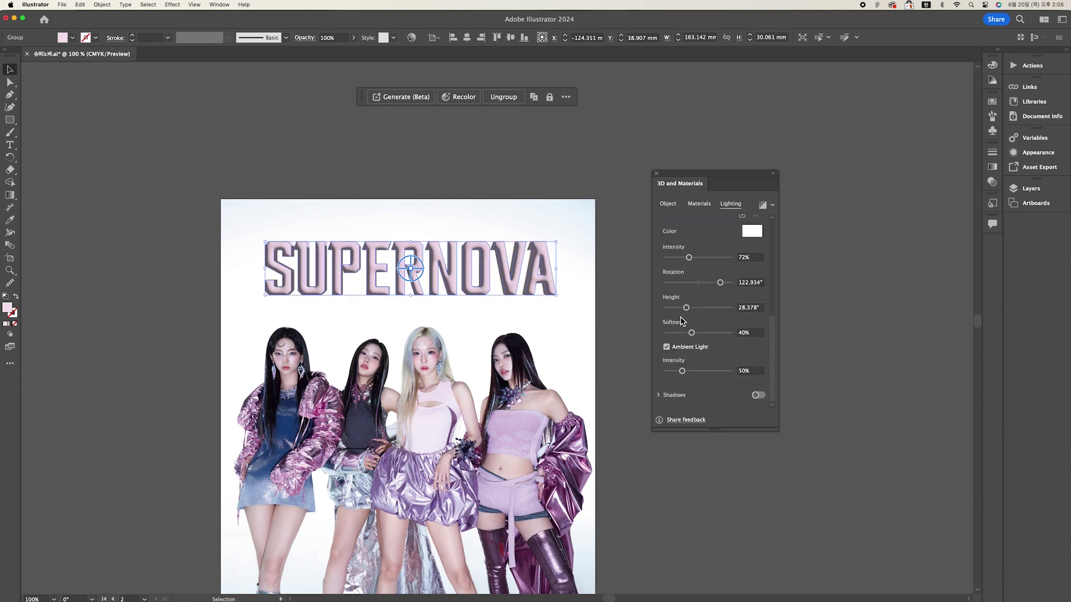
scroll(681, 321, "up", 1)
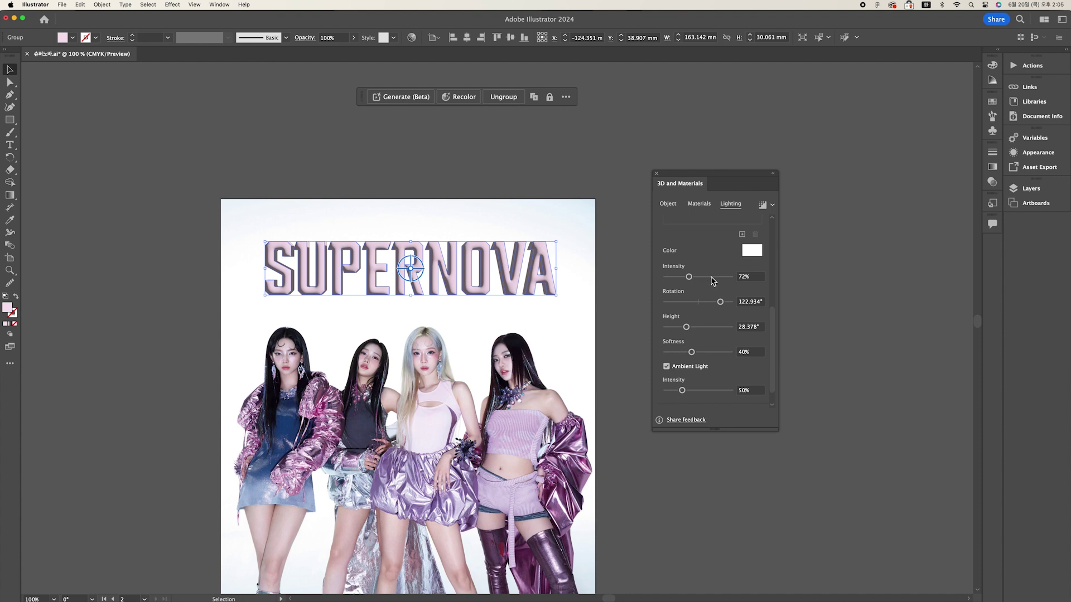
mouse_move(721, 302)
left_mouse_down()
mouse_move(673, 303)
mouse_move(718, 302)
mouse_move(710, 277)
mouse_move(723, 280)
mouse_move(676, 282)
mouse_move(707, 278)
left_mouse_up()
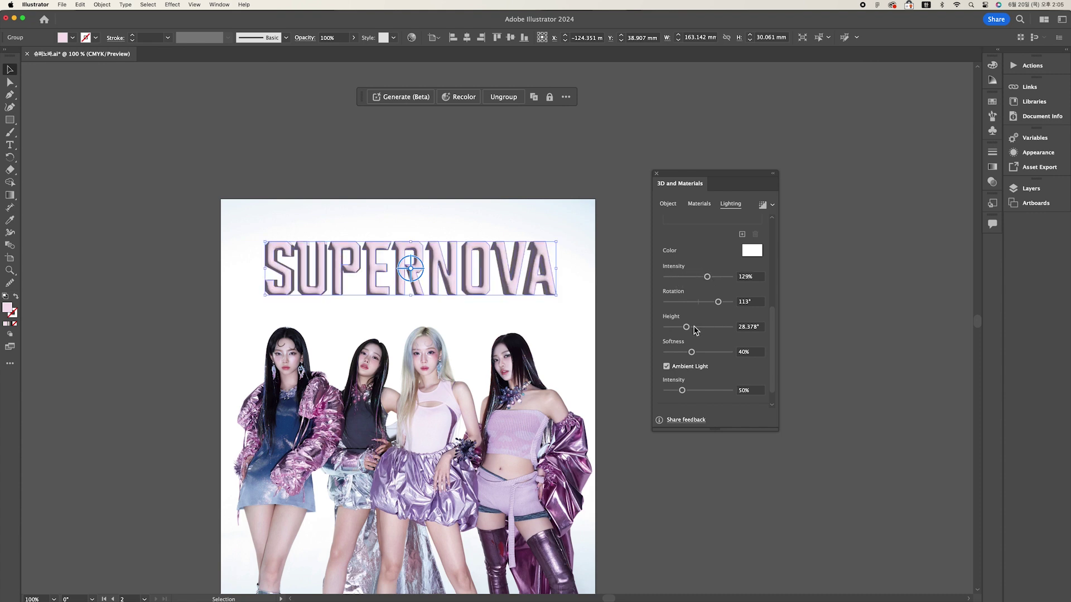
Try 162% ambient light, return it to 50%, and set the light's intensity to 120%, height to 59° and softness to 30%.
mouse_move(686, 327)
left_mouse_down()
mouse_move(725, 332)
mouse_move(675, 330)
mouse_move(695, 333)
mouse_move(688, 352)
mouse_move(675, 352)
left_mouse_up()
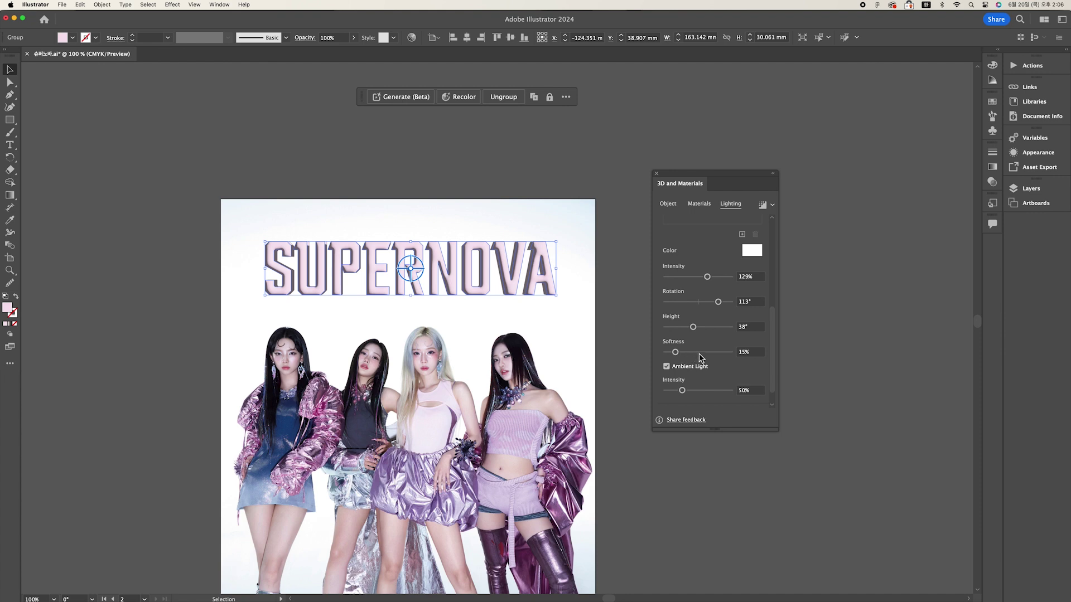
left_click_drag(700, 357, 677, 357)
scroll(700, 363, "down", 1)
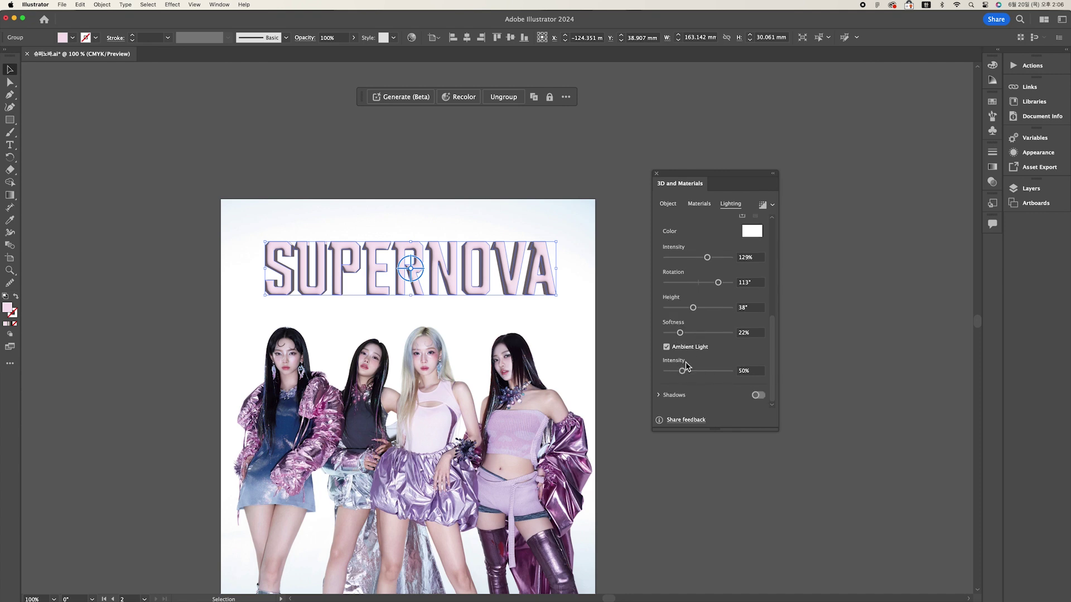
left_click(719, 371)
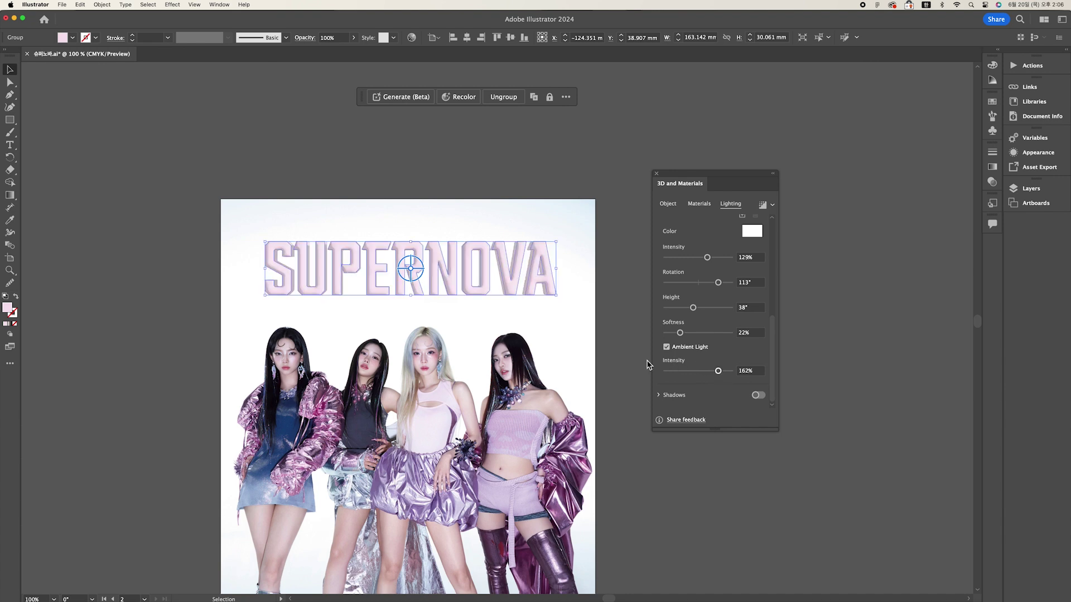
left_click(669, 371)
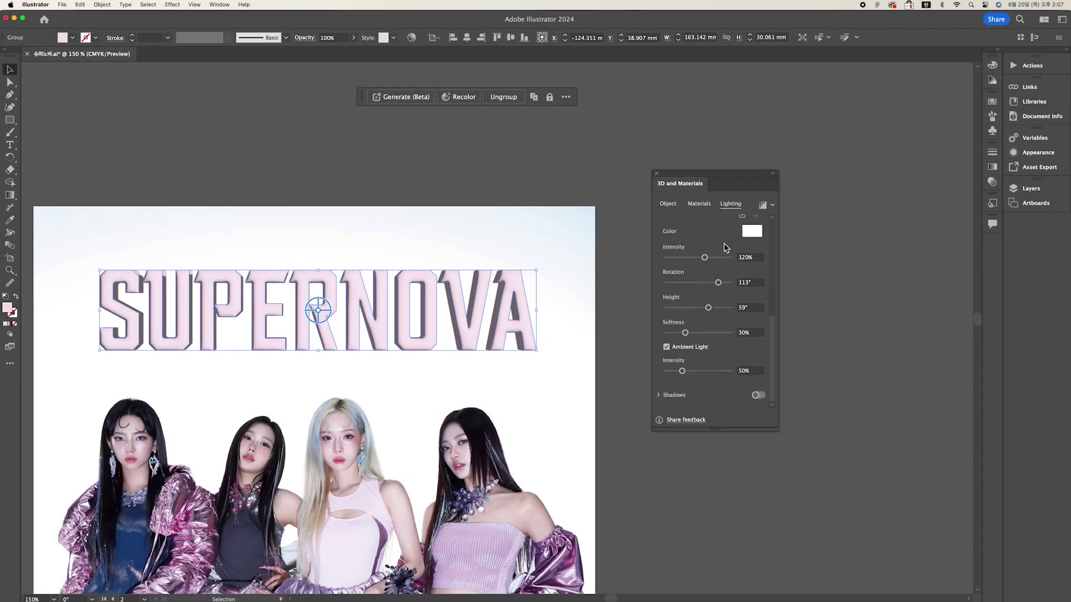
Add a second light, placing it near the top of the preview sphere and Light 1 on the sphere's lower right.
scroll(725, 246, "up", 5)
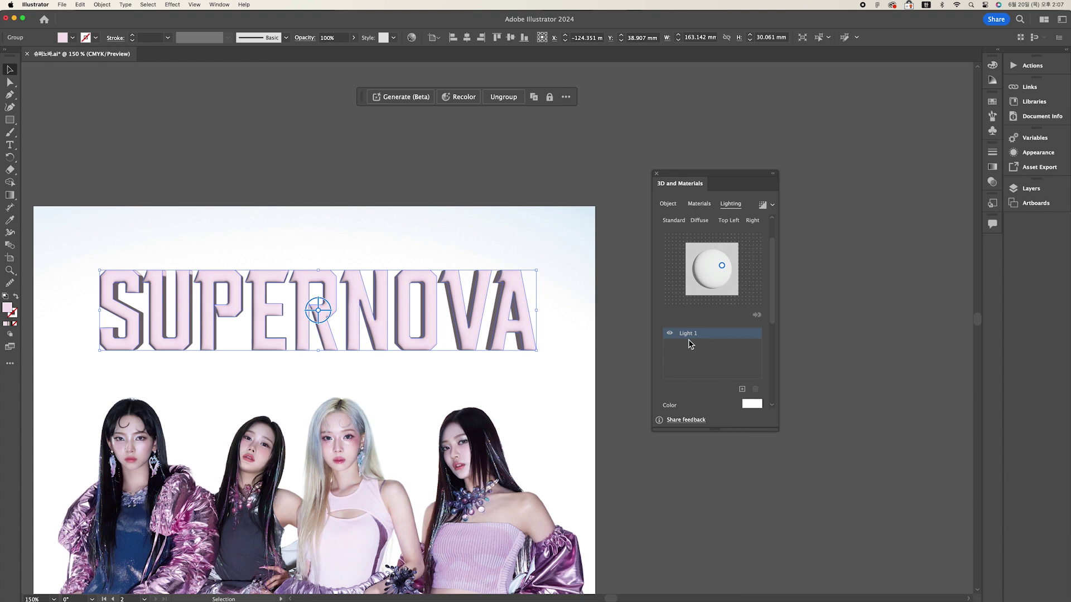
left_click(742, 389)
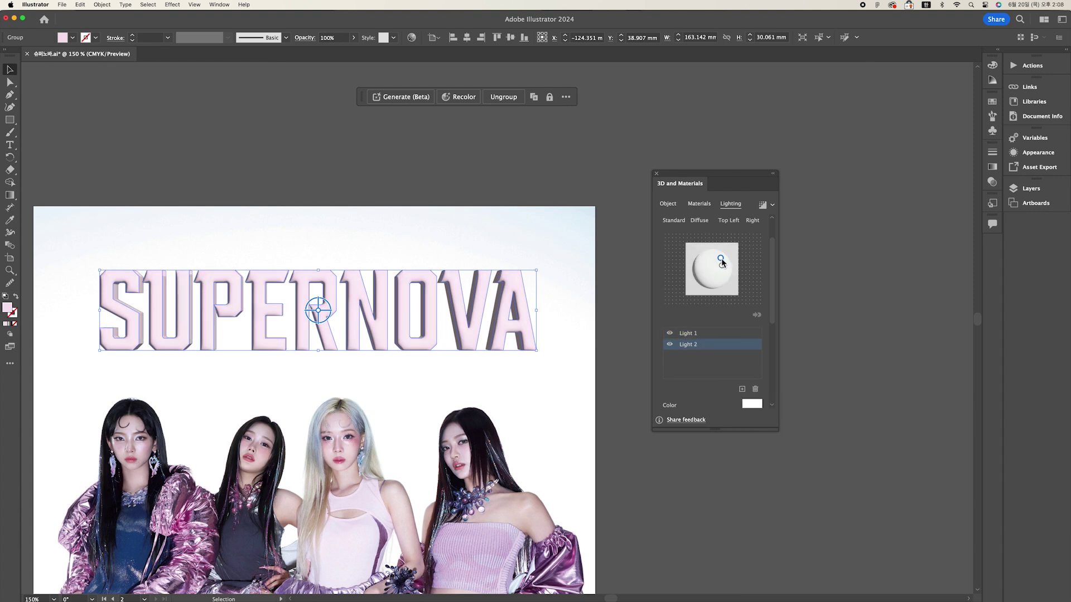
mouse_move(722, 261)
left_mouse_down()
mouse_move(705, 263)
mouse_move(717, 264)
left_mouse_up()
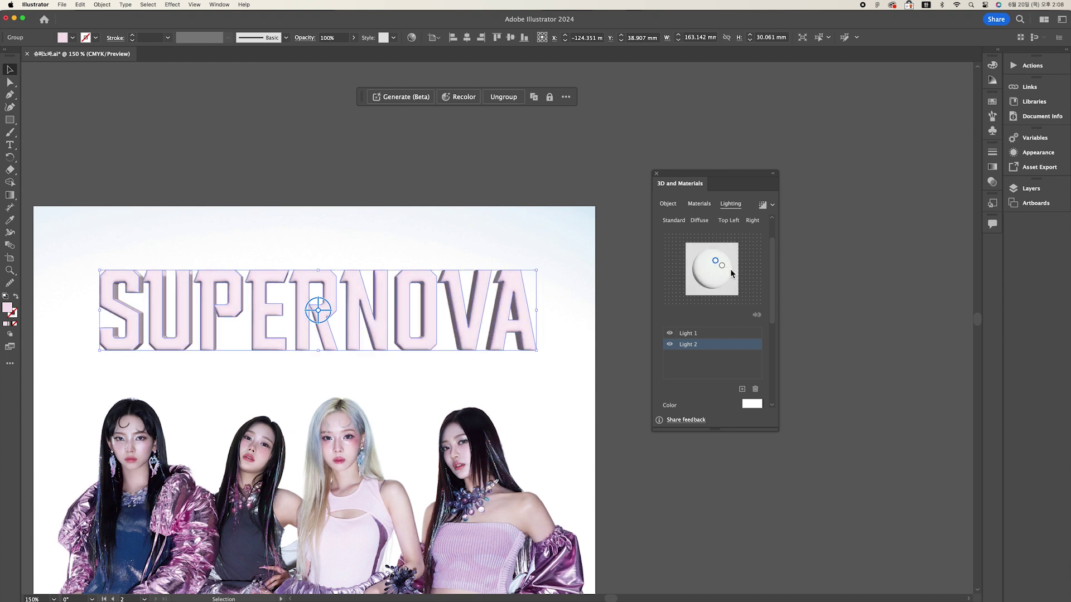
left_click_drag(724, 266, 724, 275)
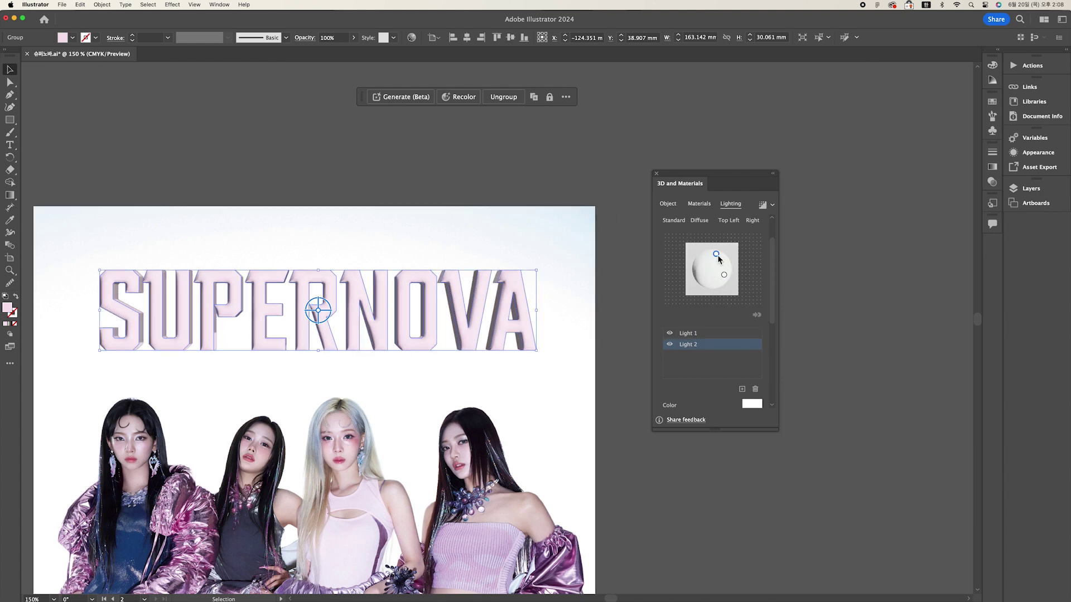
left_click_drag(717, 256, 728, 271)
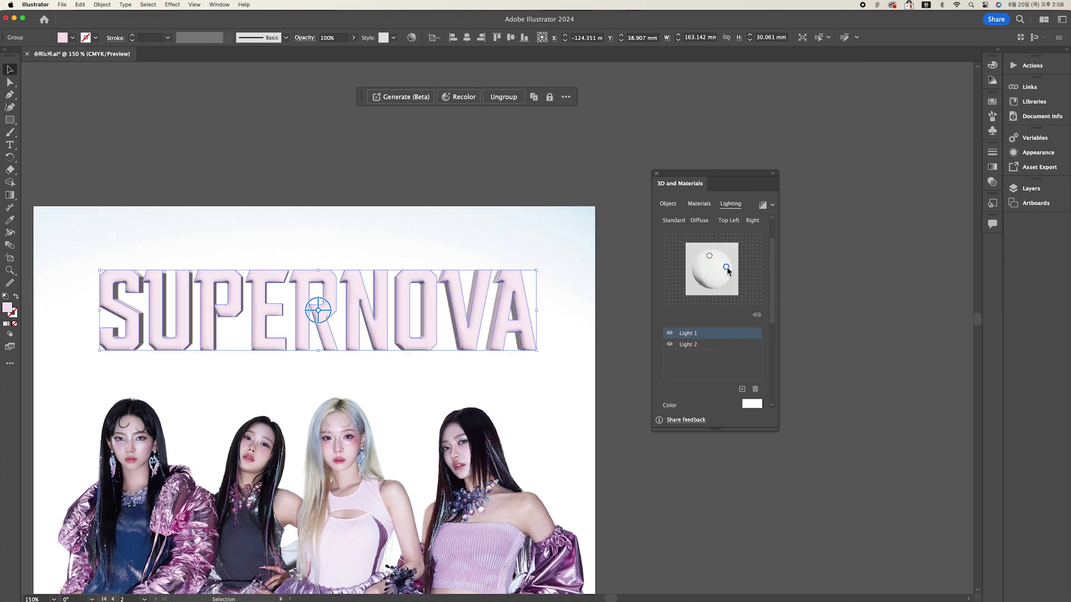
left_click_drag(726, 268, 724, 275)
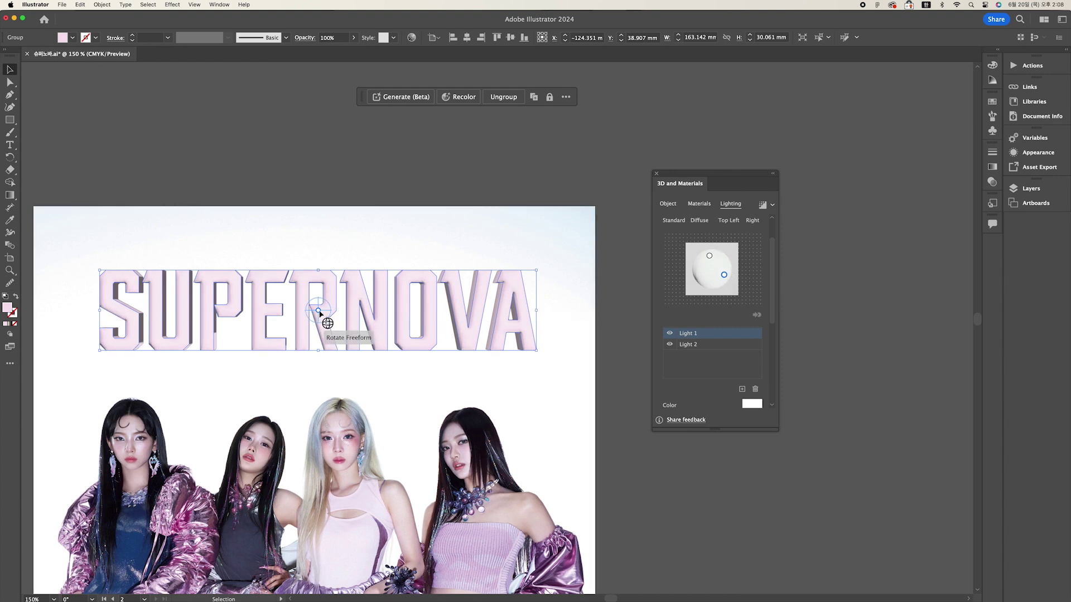
Try a freeform rotation of the 3D lettering and undo it.
mouse_move(320, 313)
left_mouse_down()
mouse_move(328, 306)
mouse_move(315, 316)
left_mouse_up()
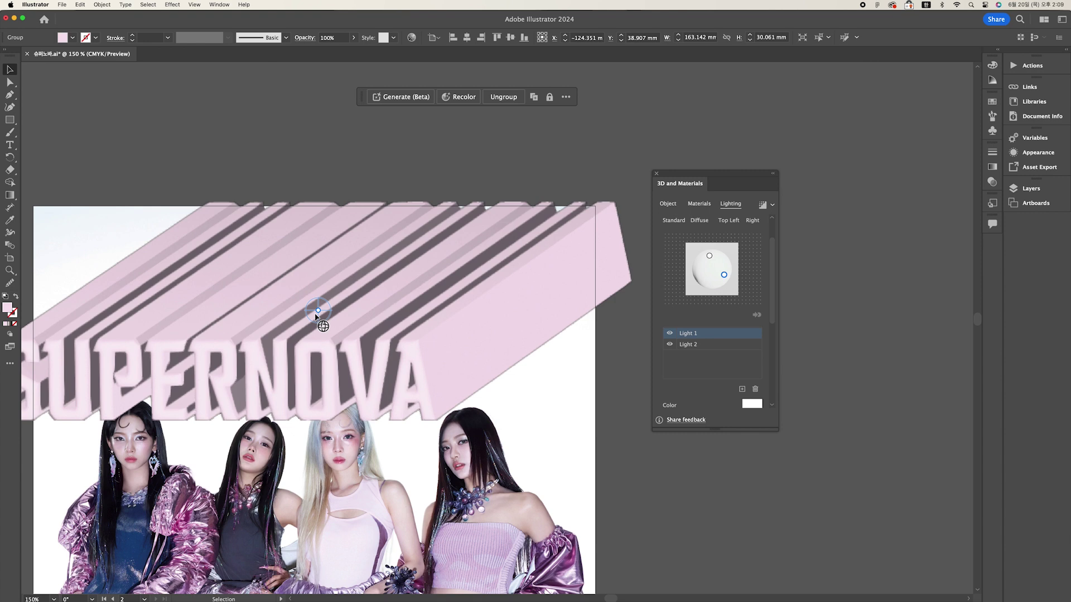
key("super+z")
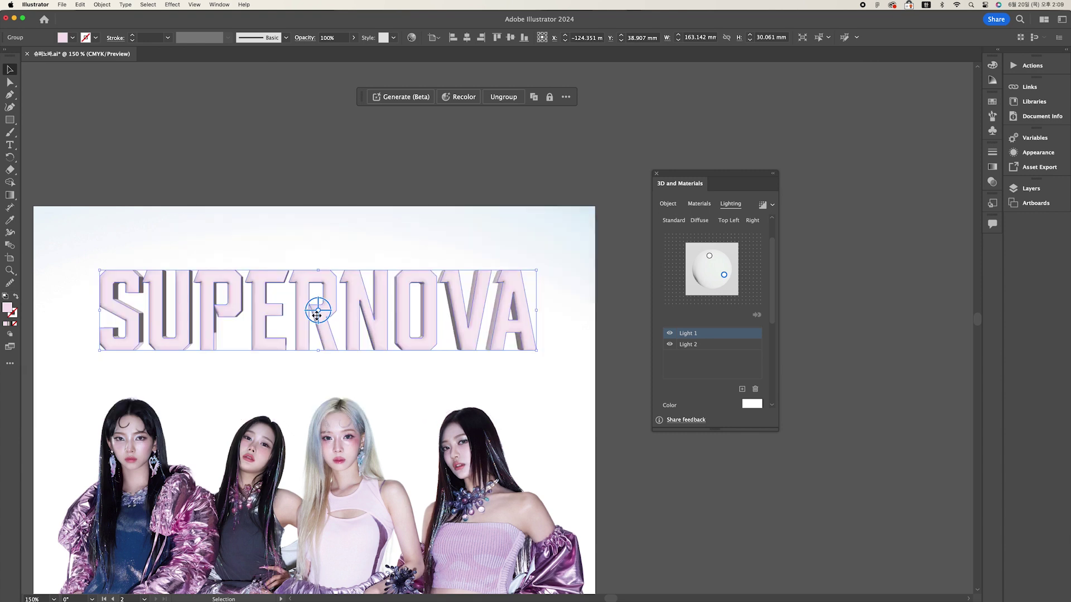